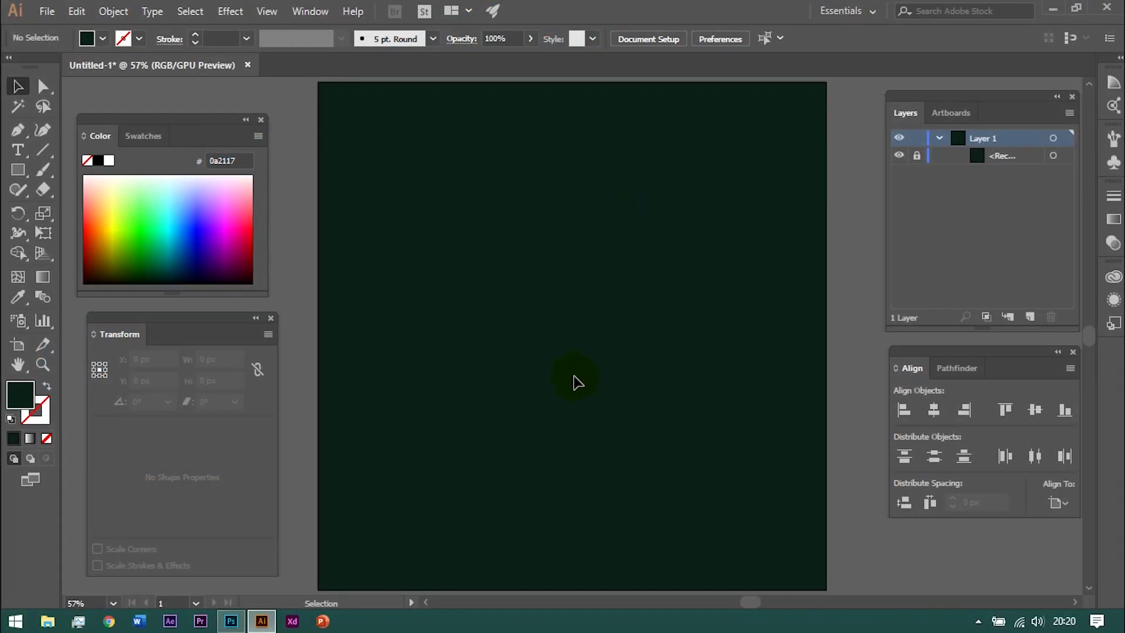
# Select the Type tool in the Illustrator toolbar
pyautogui.click(19, 151)
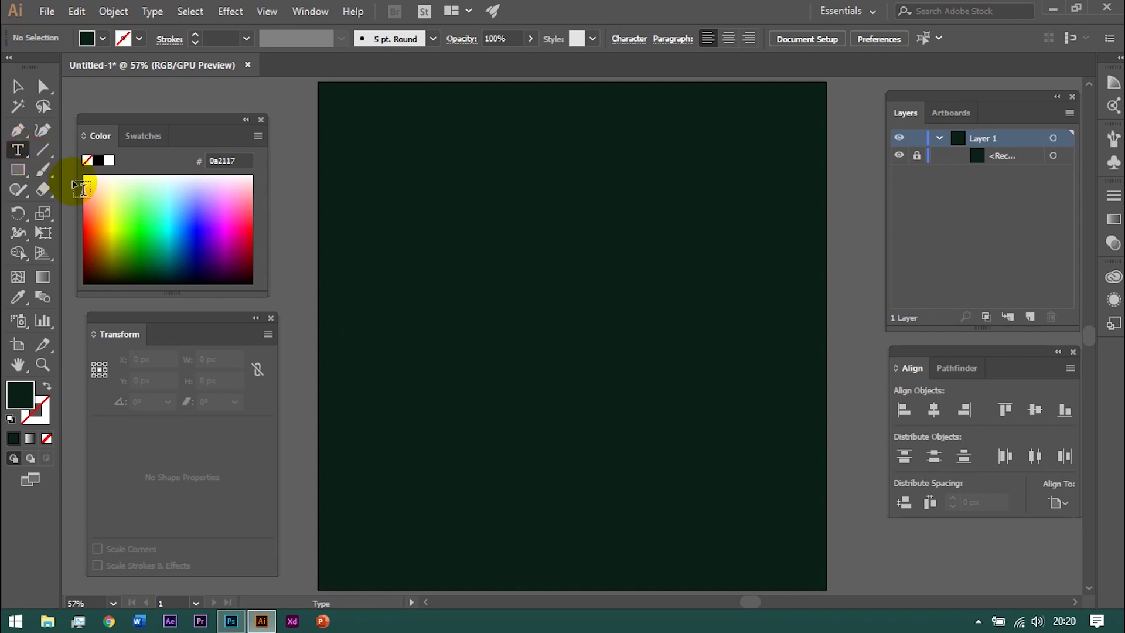
# Place a text point at the artboard centre and set the font to Montserrat ExtraBold
pyautogui.click(560, 314)
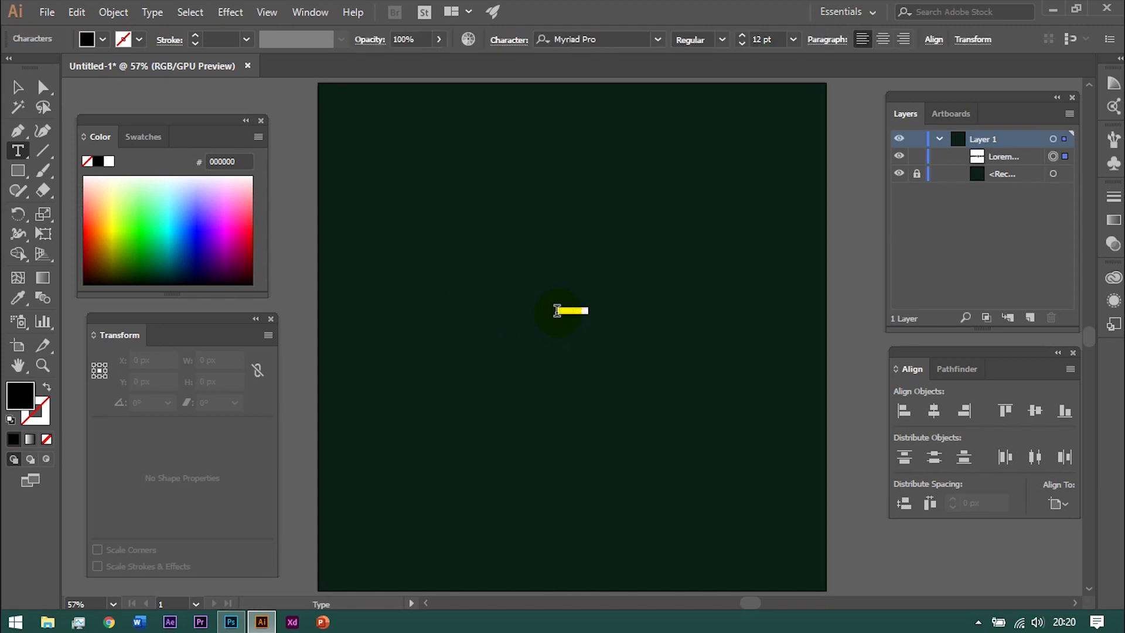
pyautogui.click(603, 39)
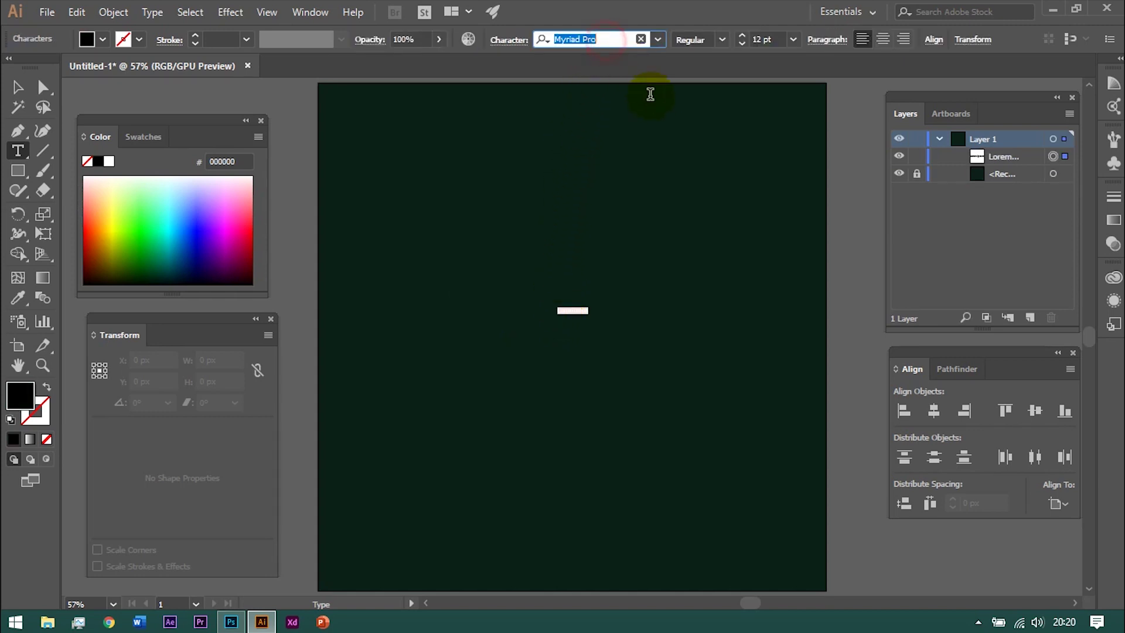
pyautogui.write('m')
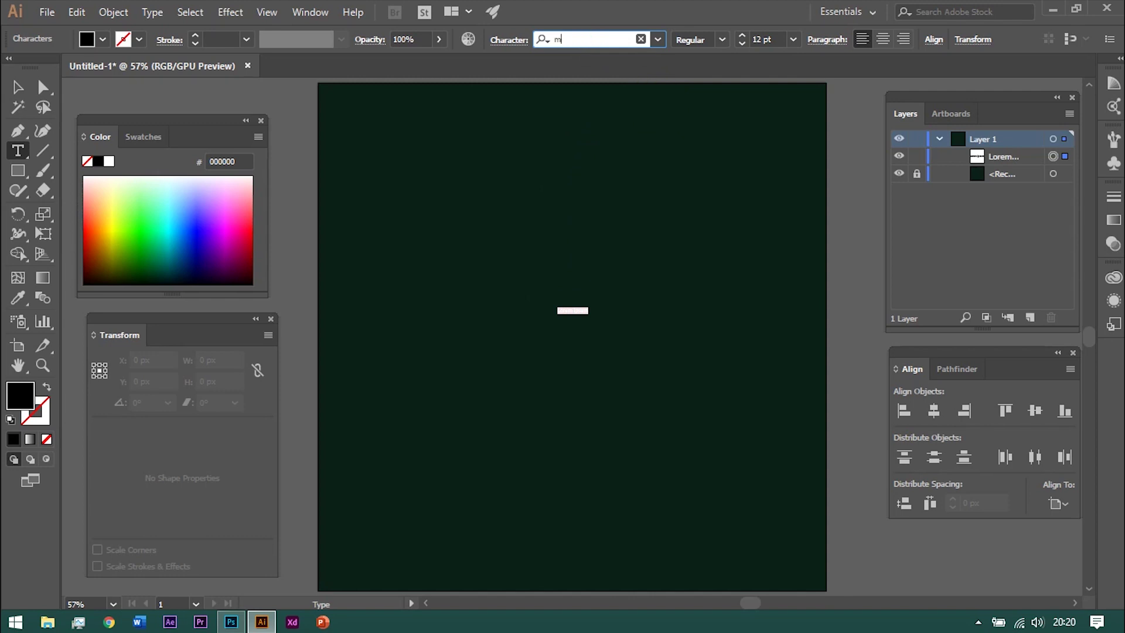
pyautogui.write('ont')
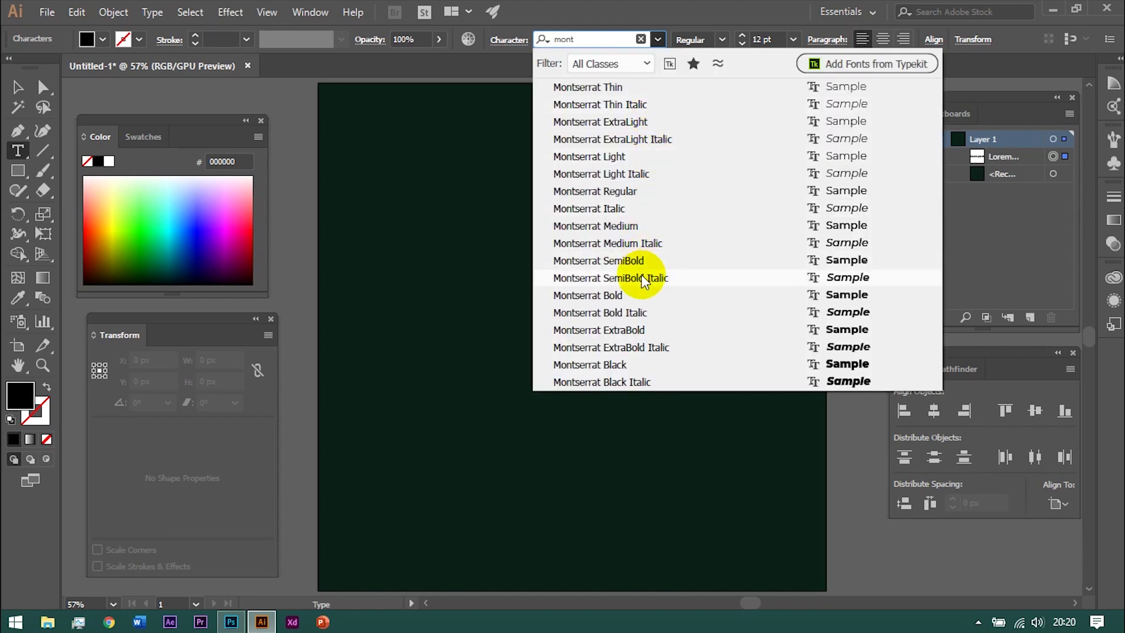
pyautogui.click(642, 328)
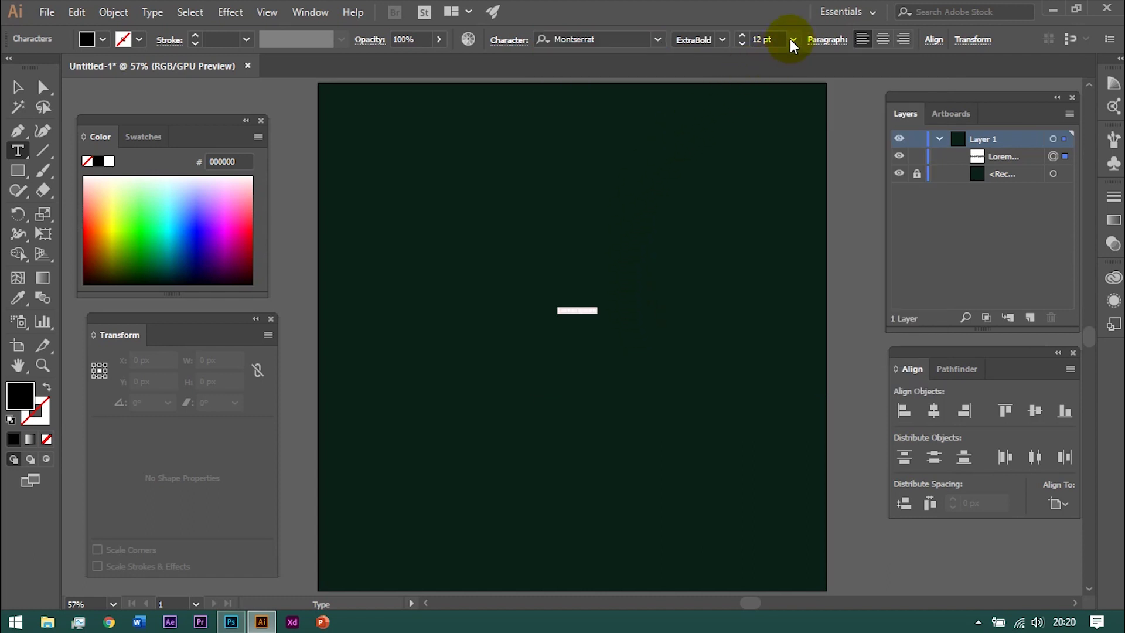
# Set the font size to 80 pt and begin typing WAVES
pyautogui.click(769, 40)
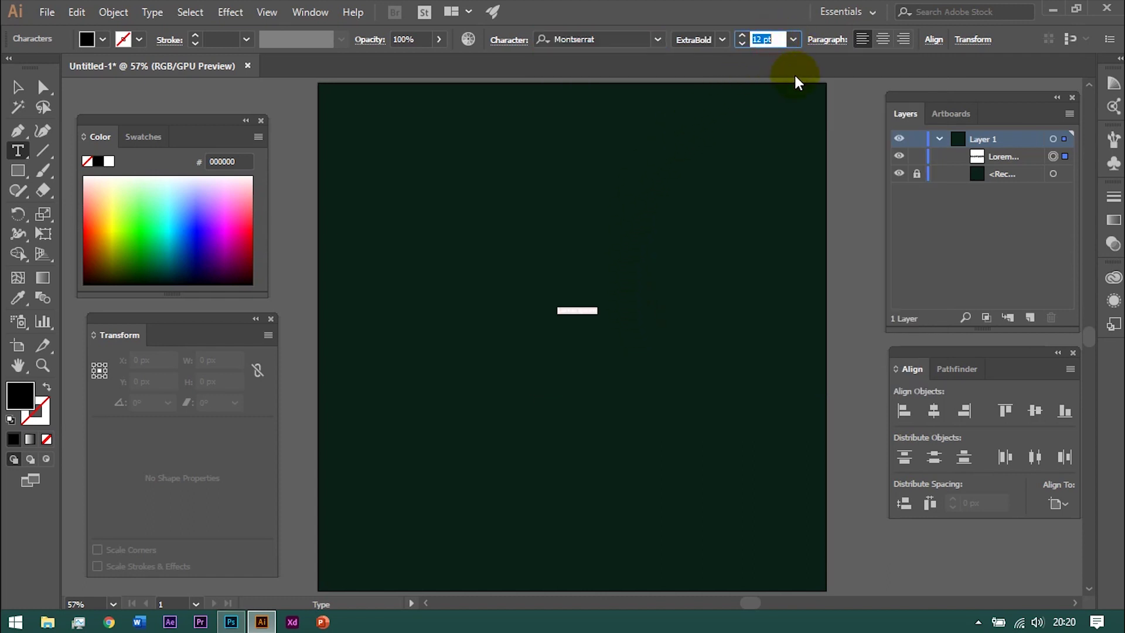
pyautogui.write('80')
pyautogui.press('Return')
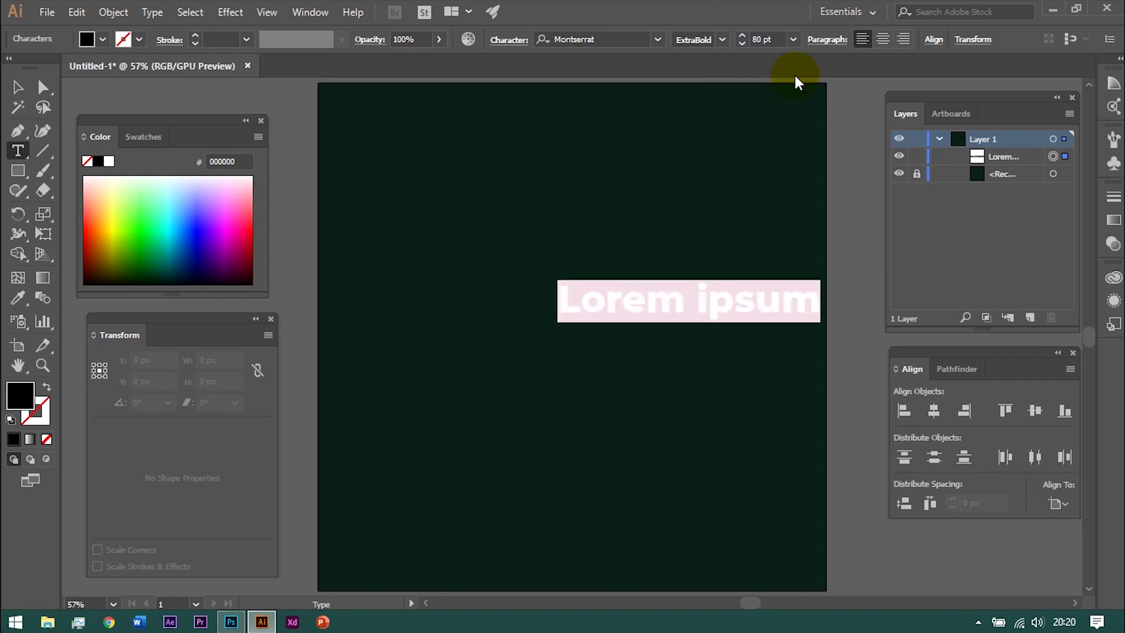
pyautogui.write('WA')
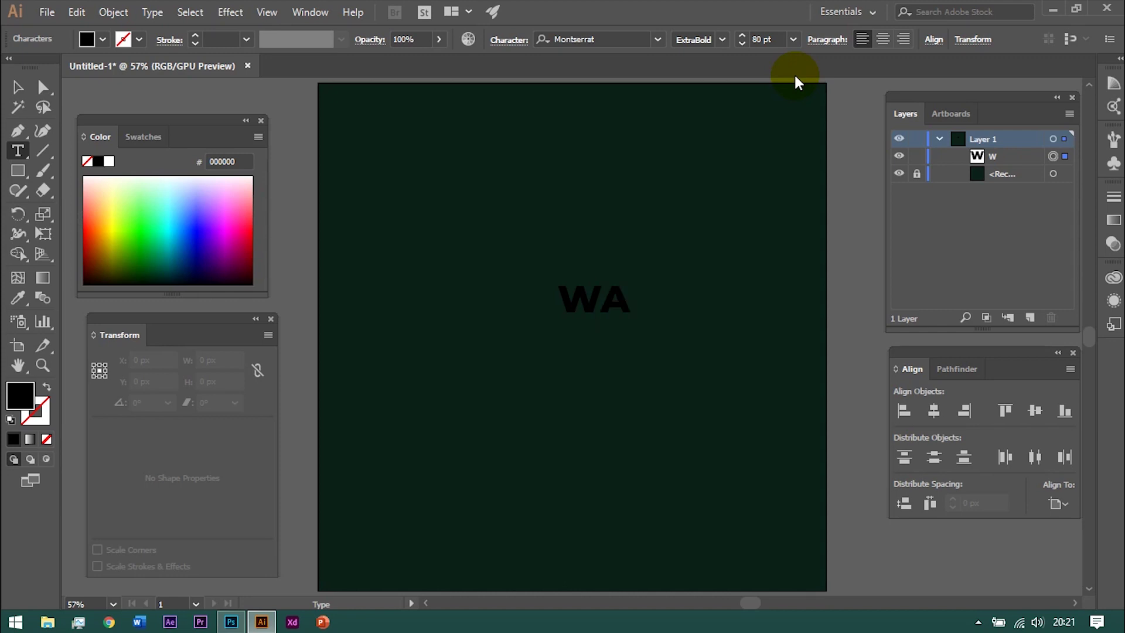
pyautogui.write('VES')
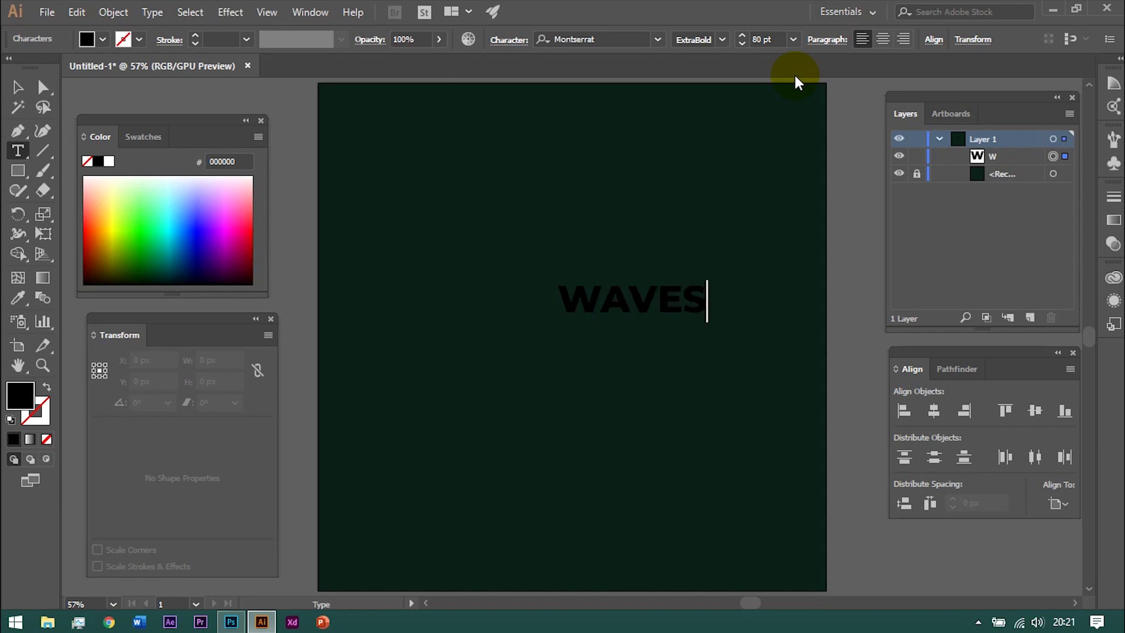
# Select all of WAVES and set its horizontal scale to 120% in the Character settings
pyautogui.hotkey('ctrl', 'a')
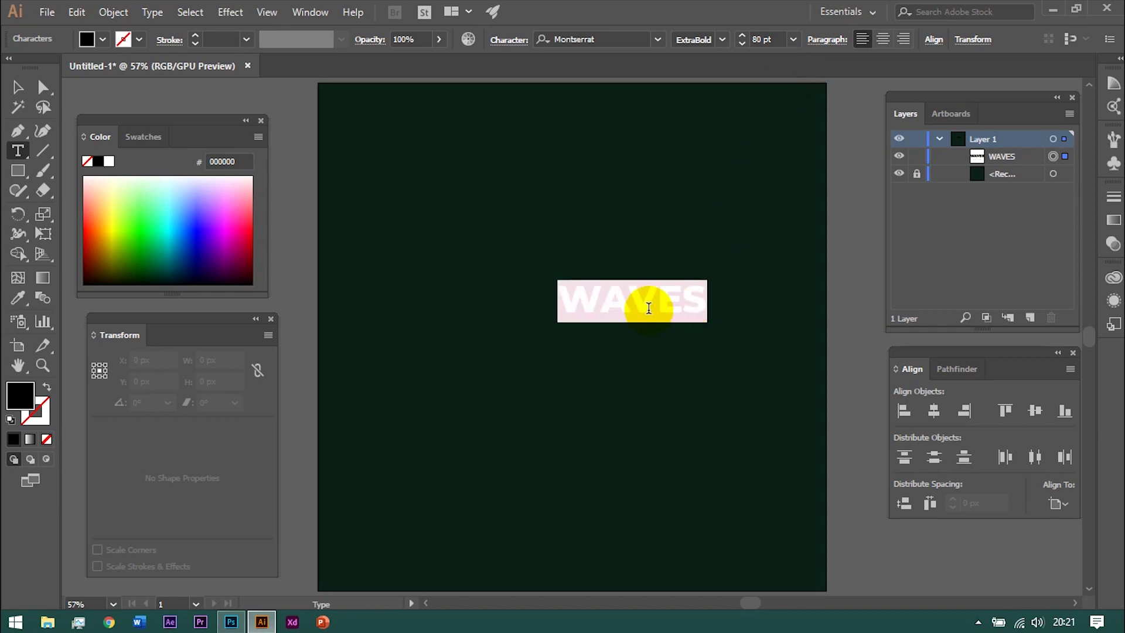
pyautogui.click(509, 40)
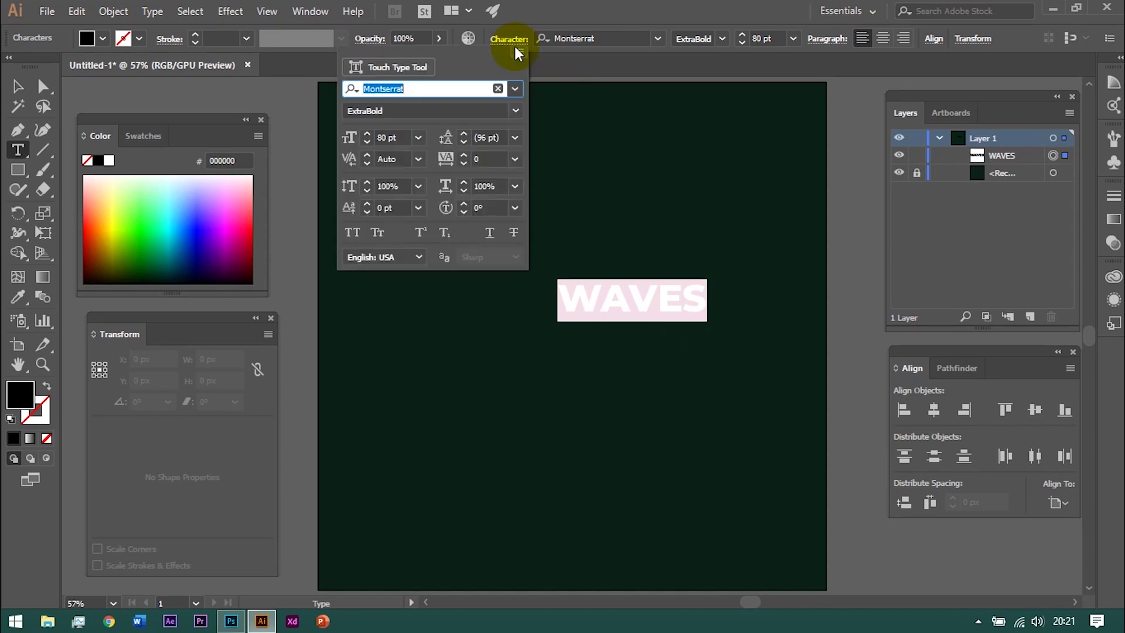
pyautogui.click(515, 187)
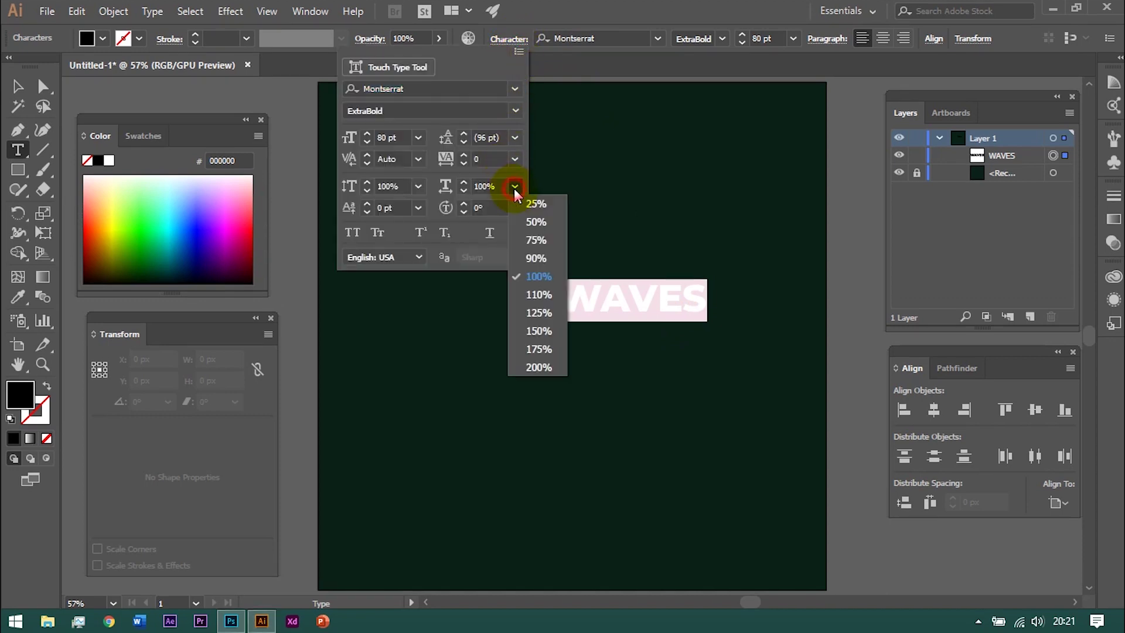
pyautogui.click(539, 313)
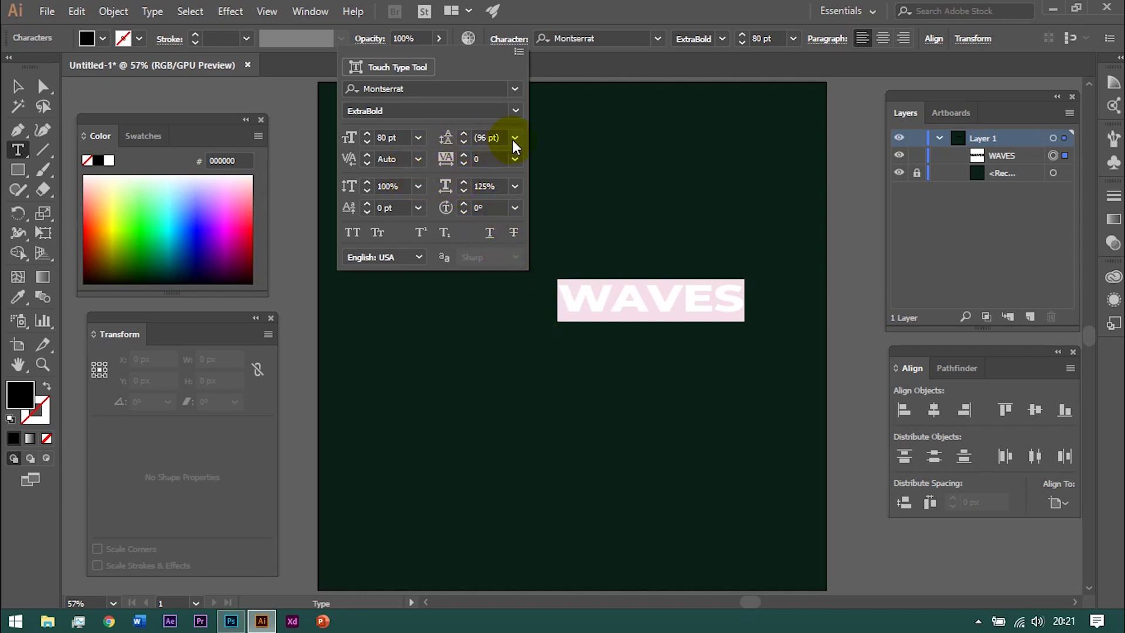
pyautogui.click(493, 139)
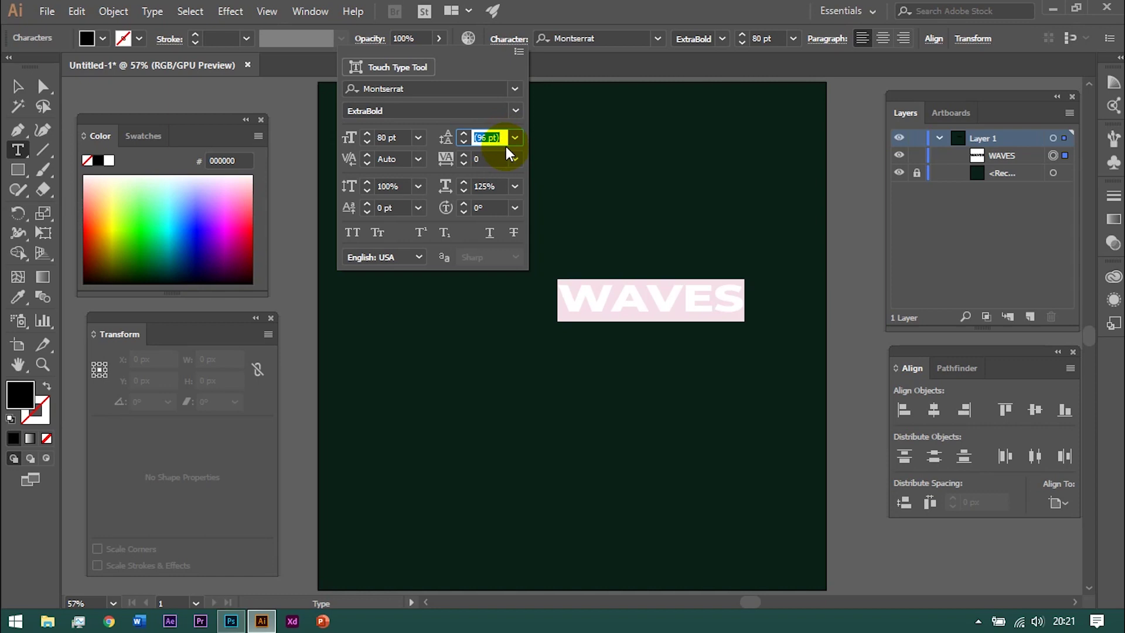
pyautogui.click(514, 187)
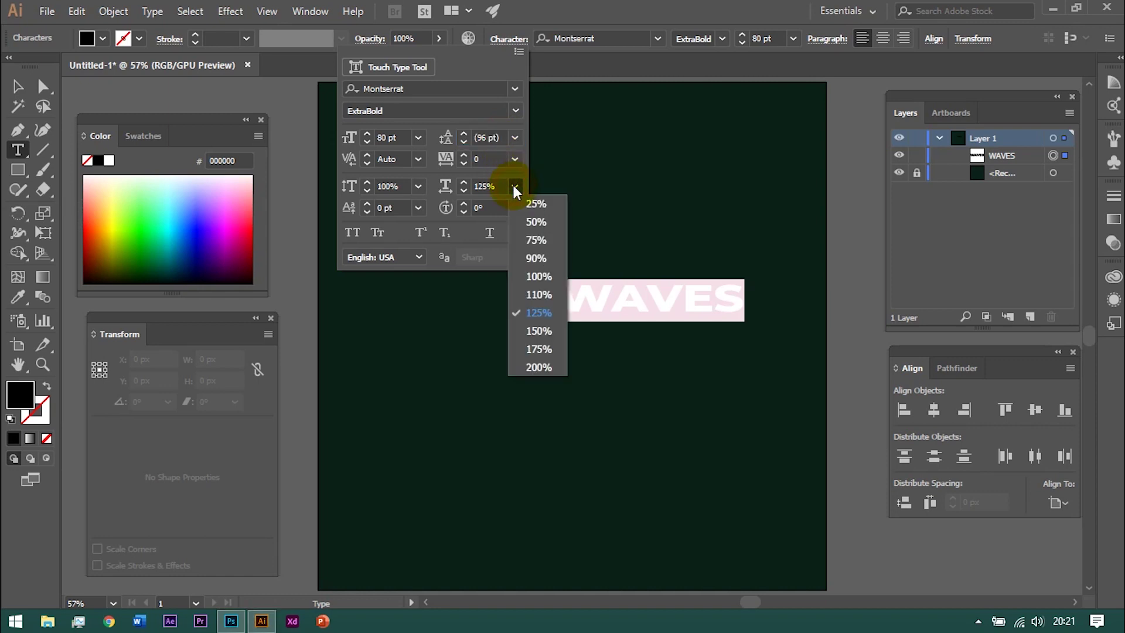
pyautogui.click(485, 186)
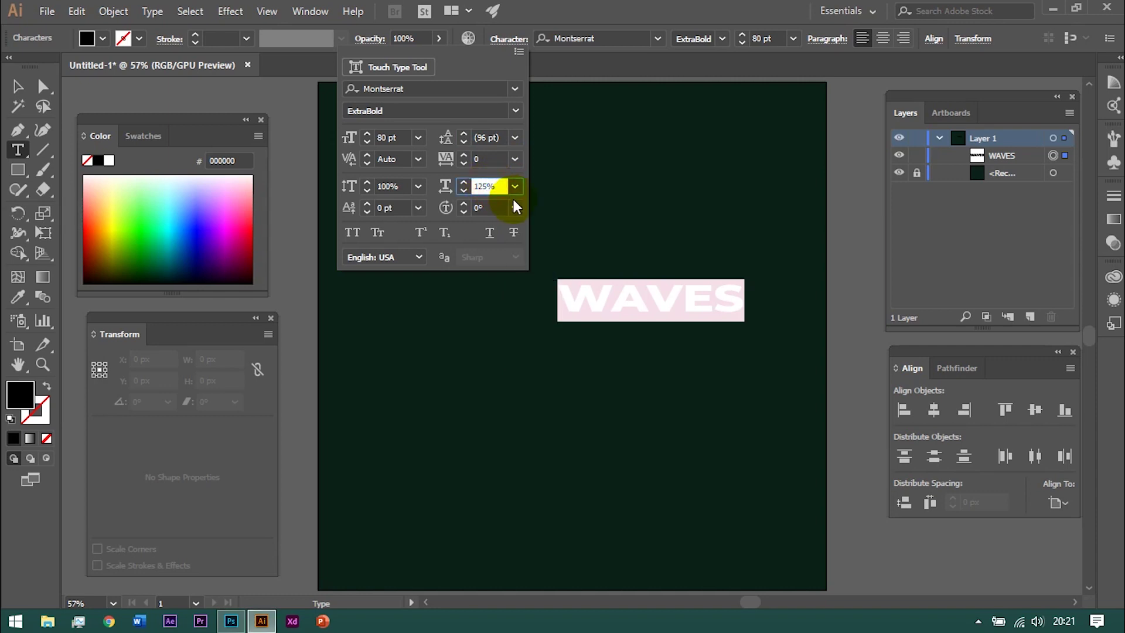
pyautogui.press('Down')
pyautogui.press('Down')
pyautogui.press('Down')
pyautogui.press('Down')
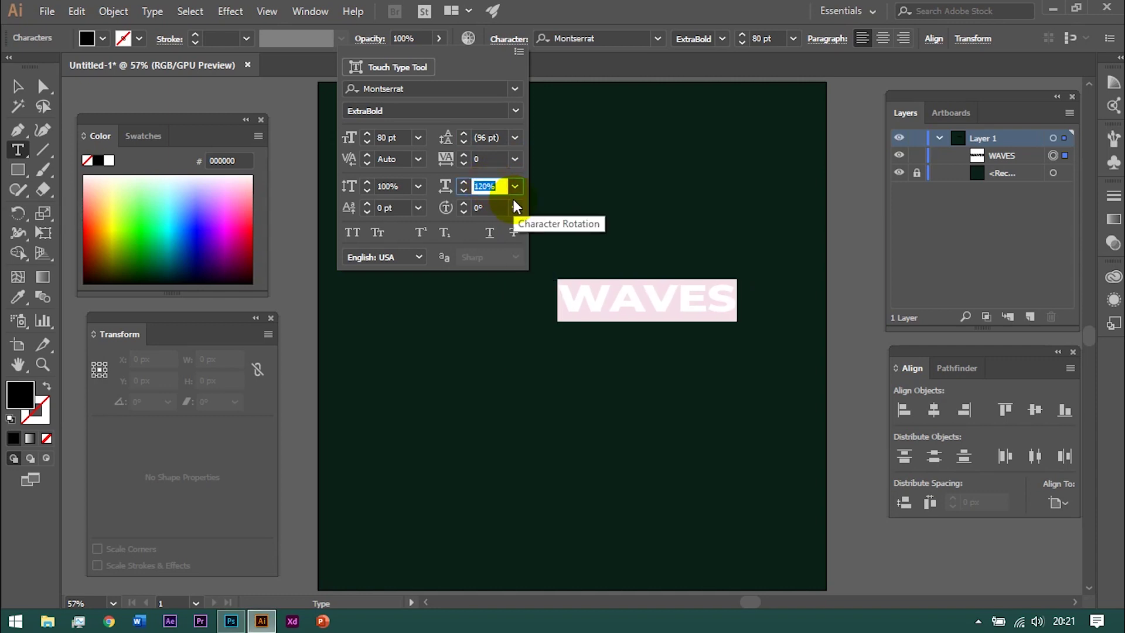
pyautogui.click(393, 137)
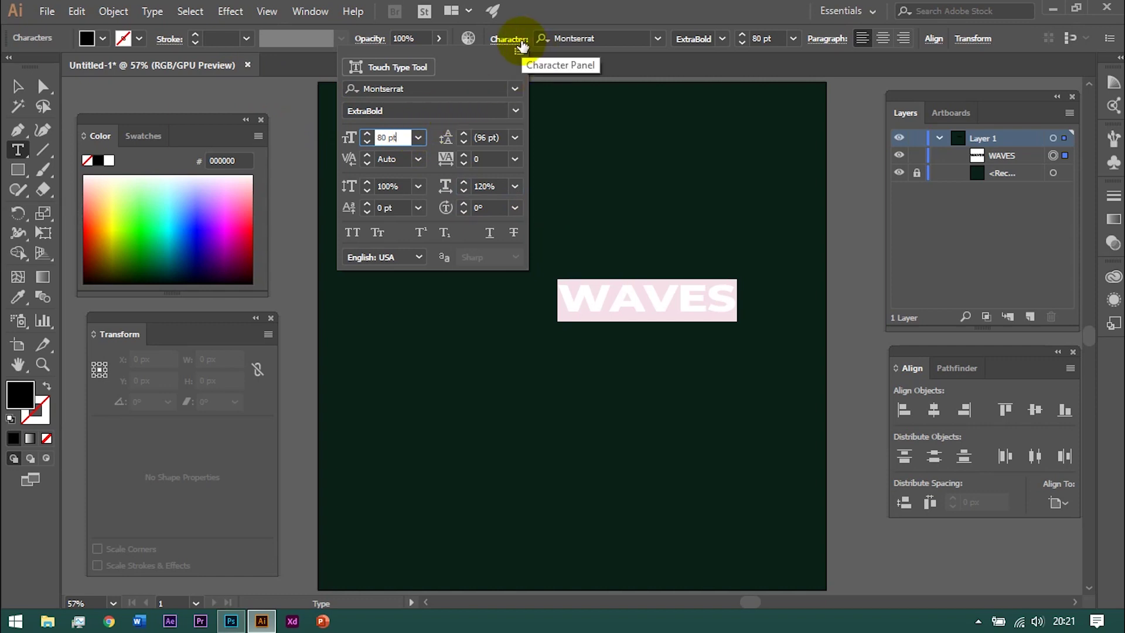
pyautogui.click(509, 41)
pyautogui.click(18, 86)
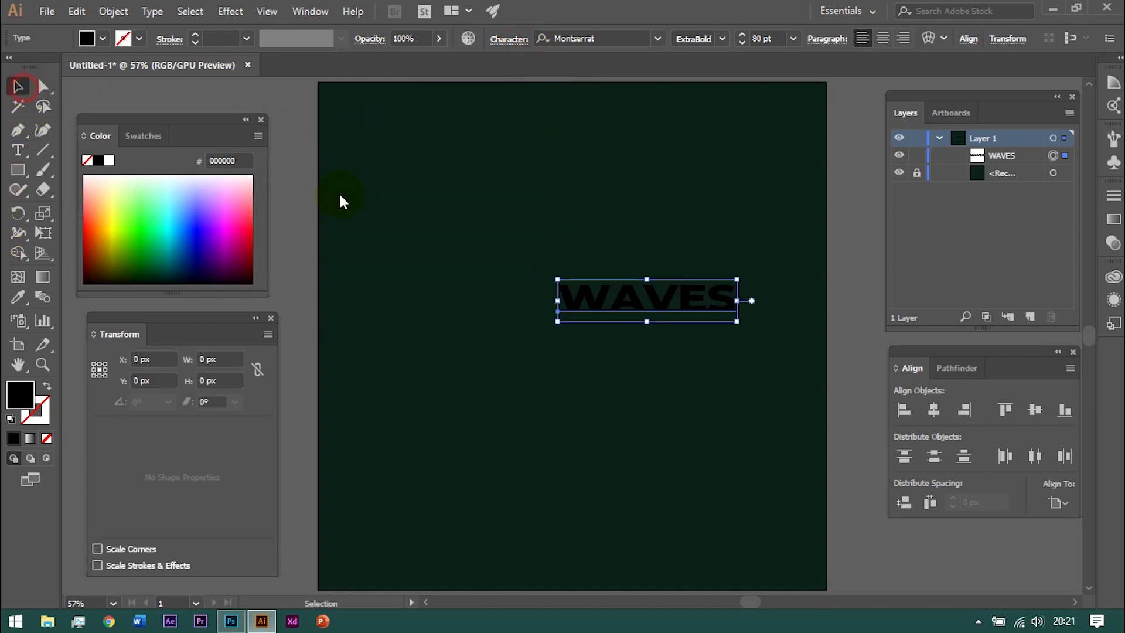
# Centre WAVES on the artboard and switch it to no fill with an outline stroke
pyautogui.click(934, 409)
pyautogui.click(1035, 410)
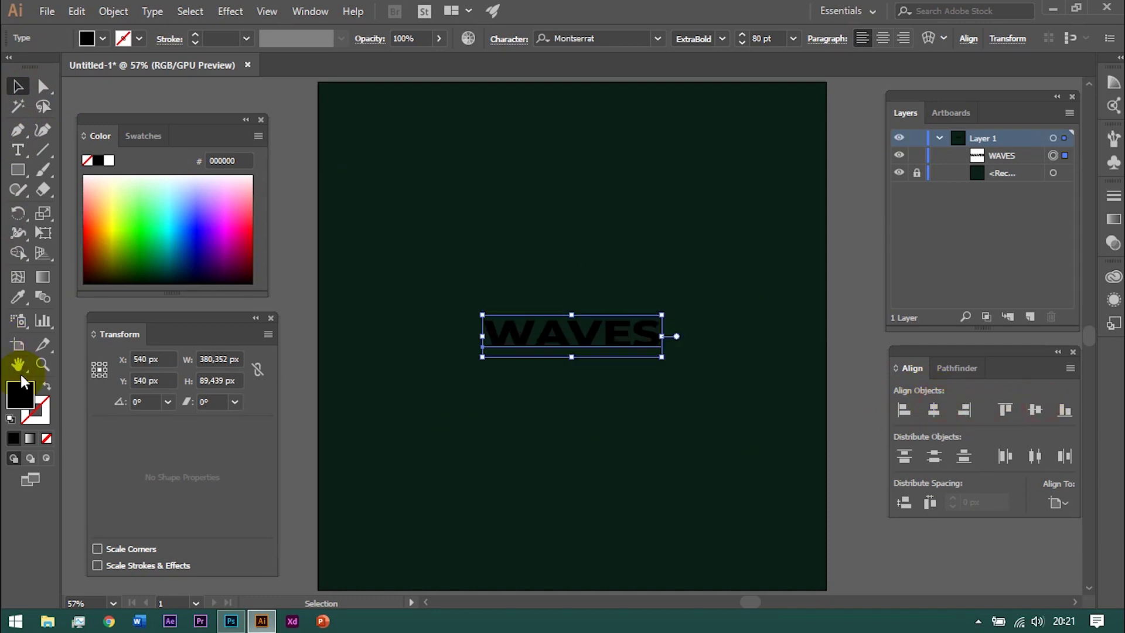
pyautogui.click(47, 386)
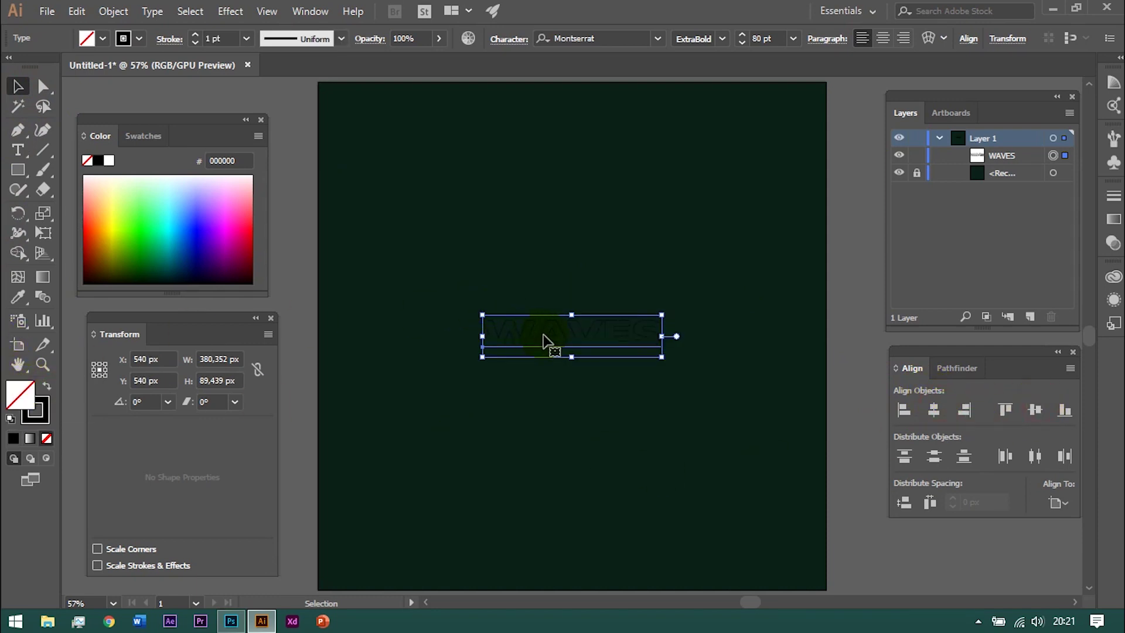
pyautogui.click(47, 388)
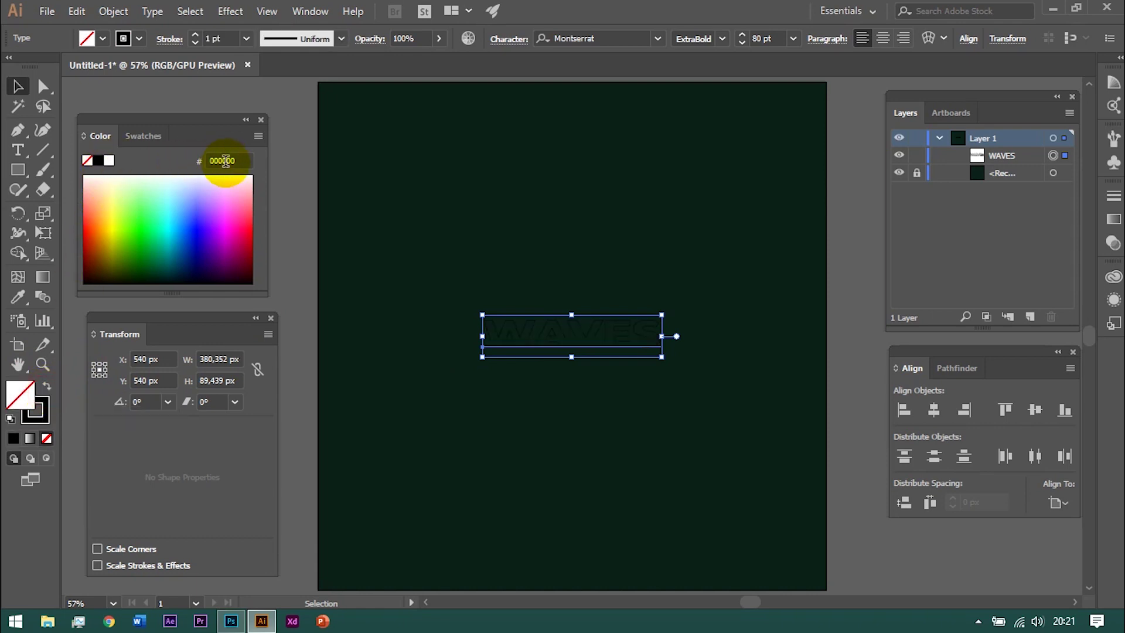
# Make the WAVES outline orange #fb6600 with a 2 pt stroke weight
pyautogui.click(36, 411)
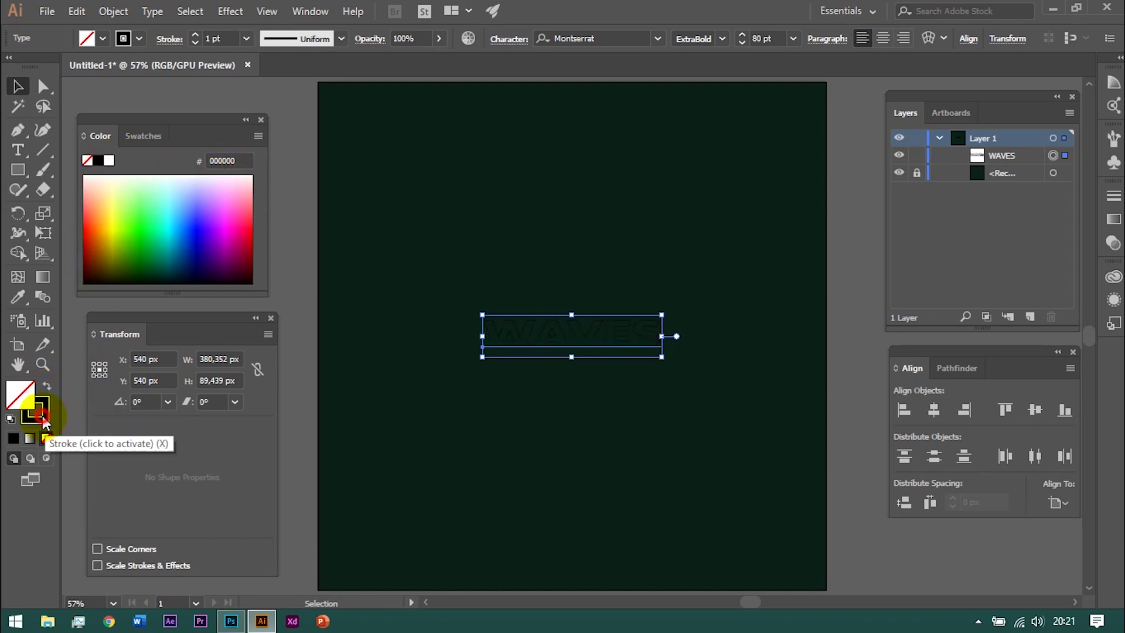
pyautogui.click(104, 225)
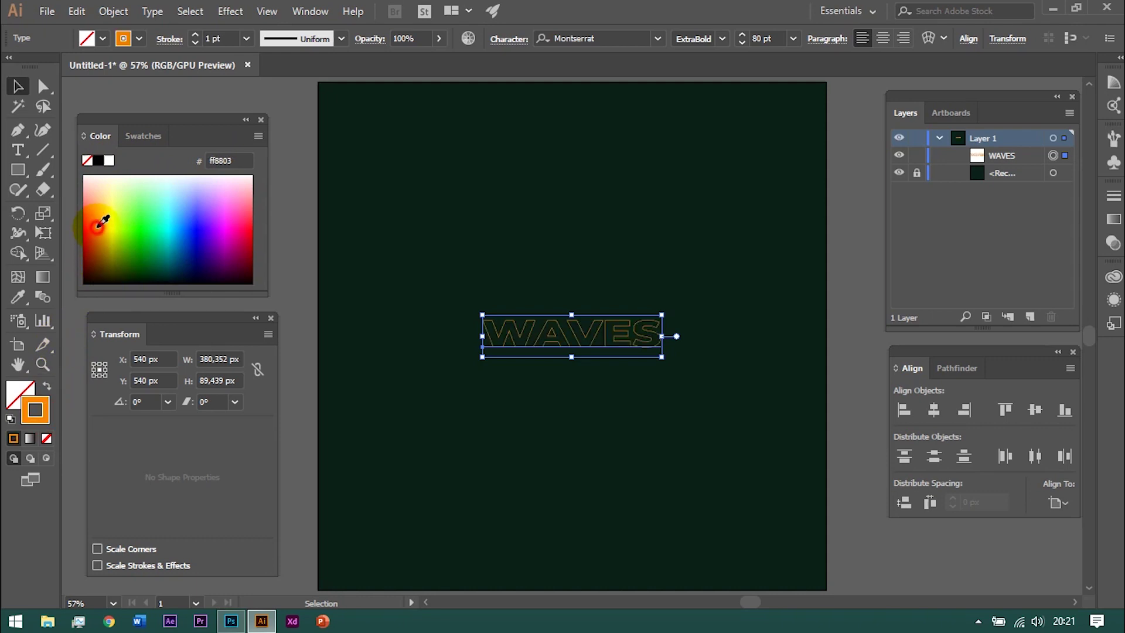
pyautogui.click(103, 226)
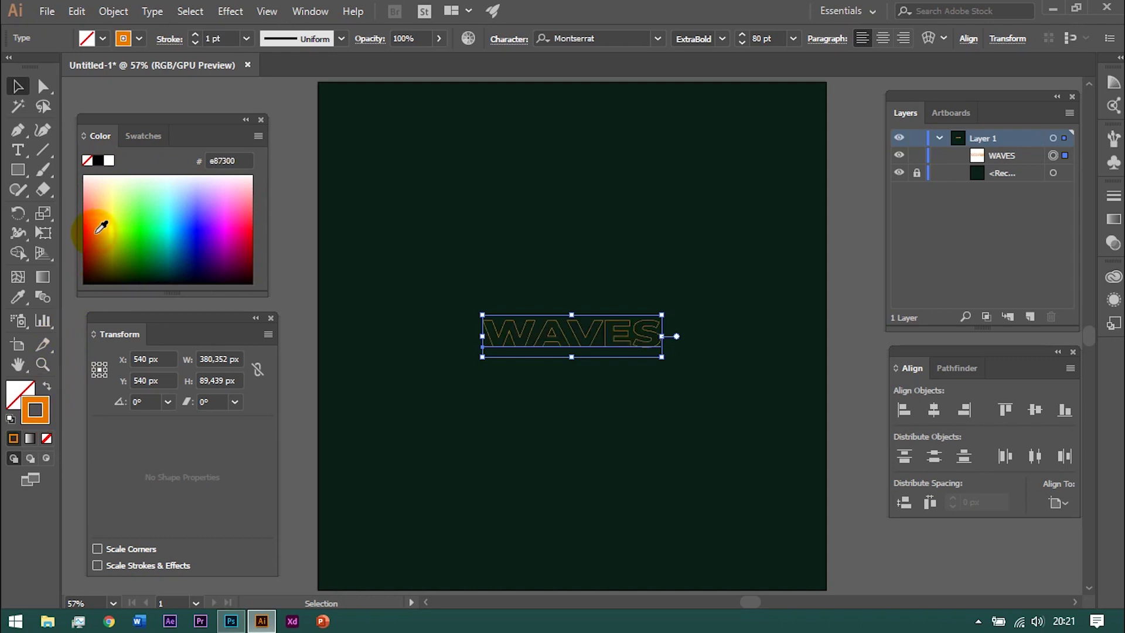
pyautogui.click(104, 221)
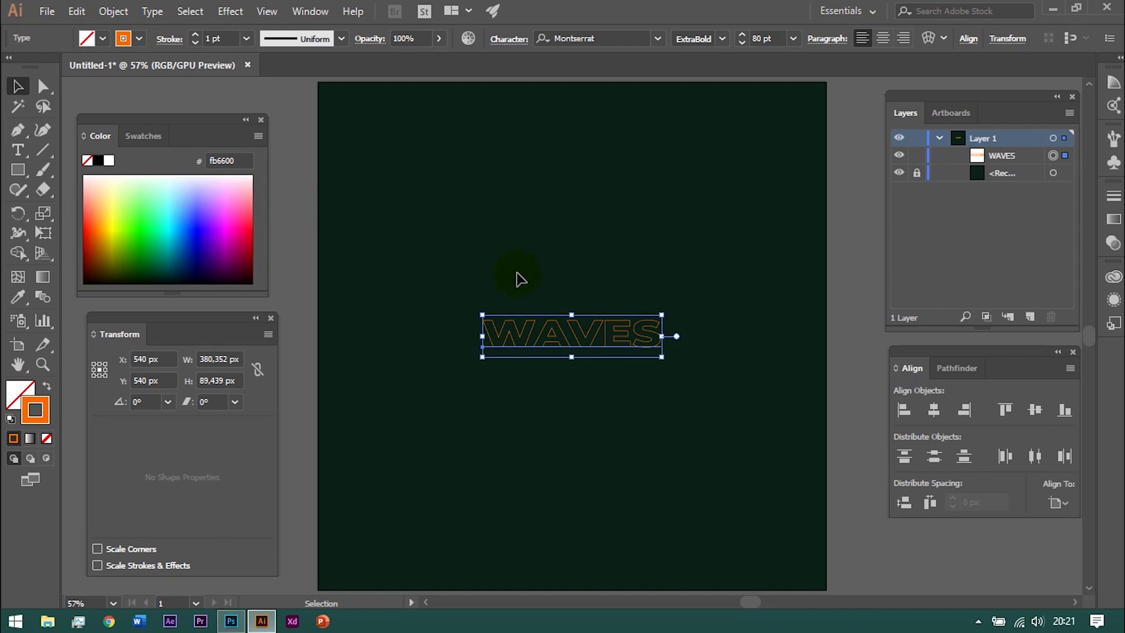
pyautogui.click(221, 38)
pyautogui.press('Up')
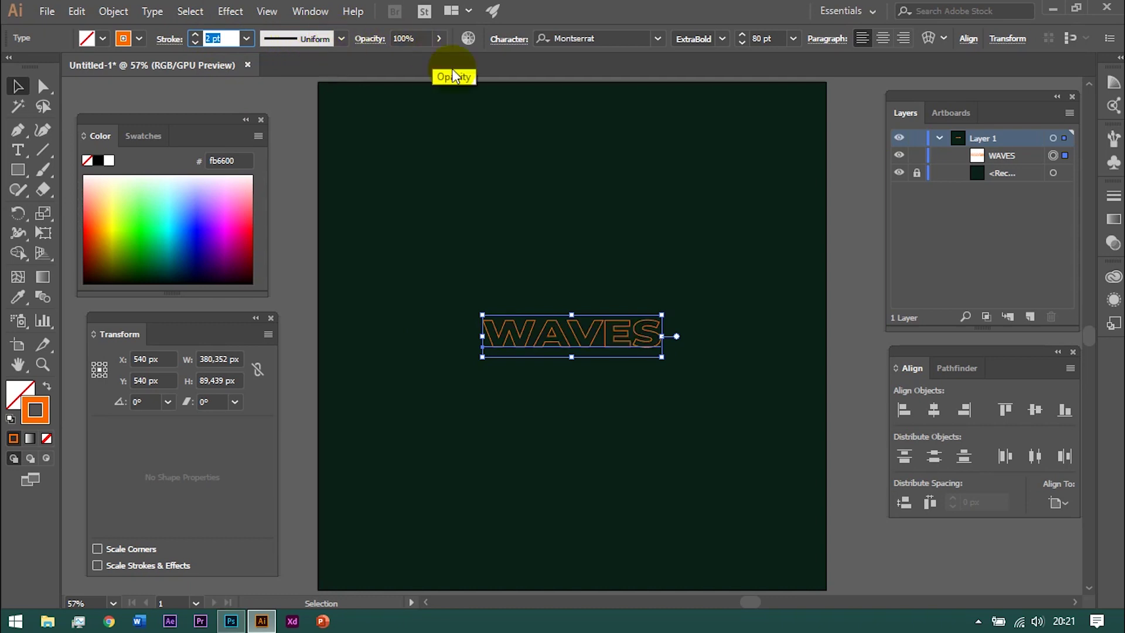
# Deselect and reselect the outlined WAVES text
pyautogui.click(560, 176)
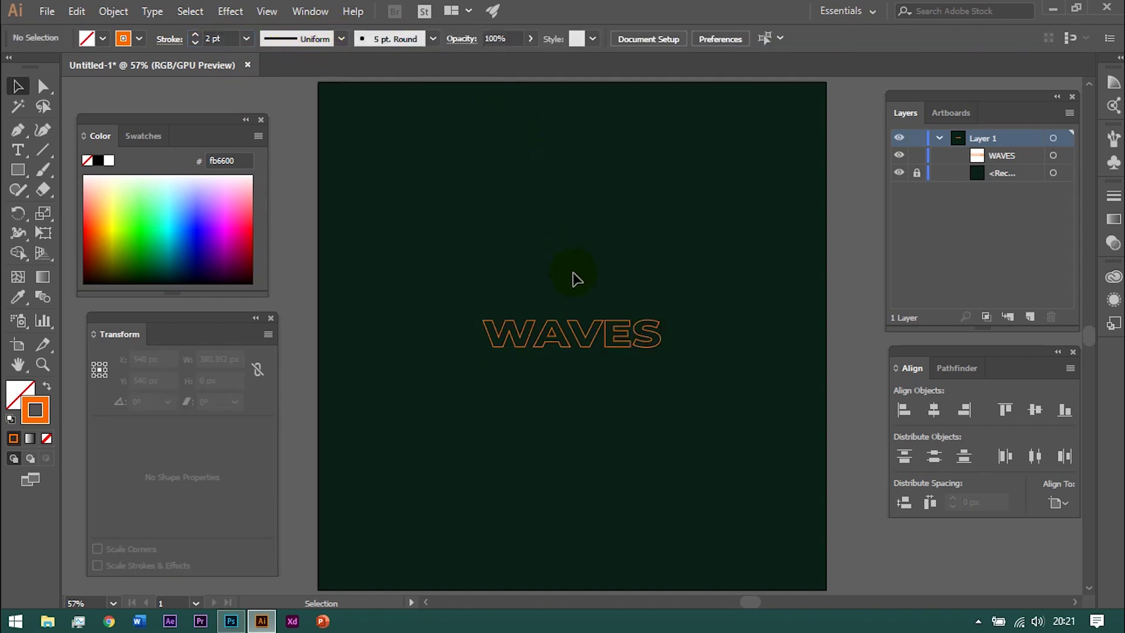
pyautogui.click(592, 344)
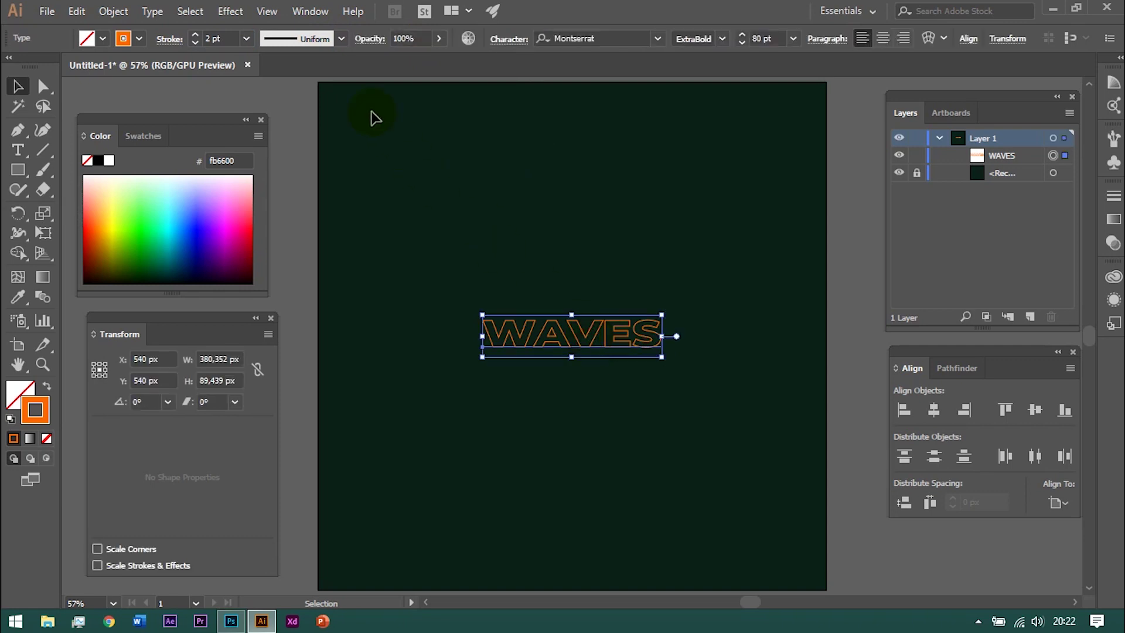
pyautogui.click(228, 7)
pyautogui.moveTo(281, 145)
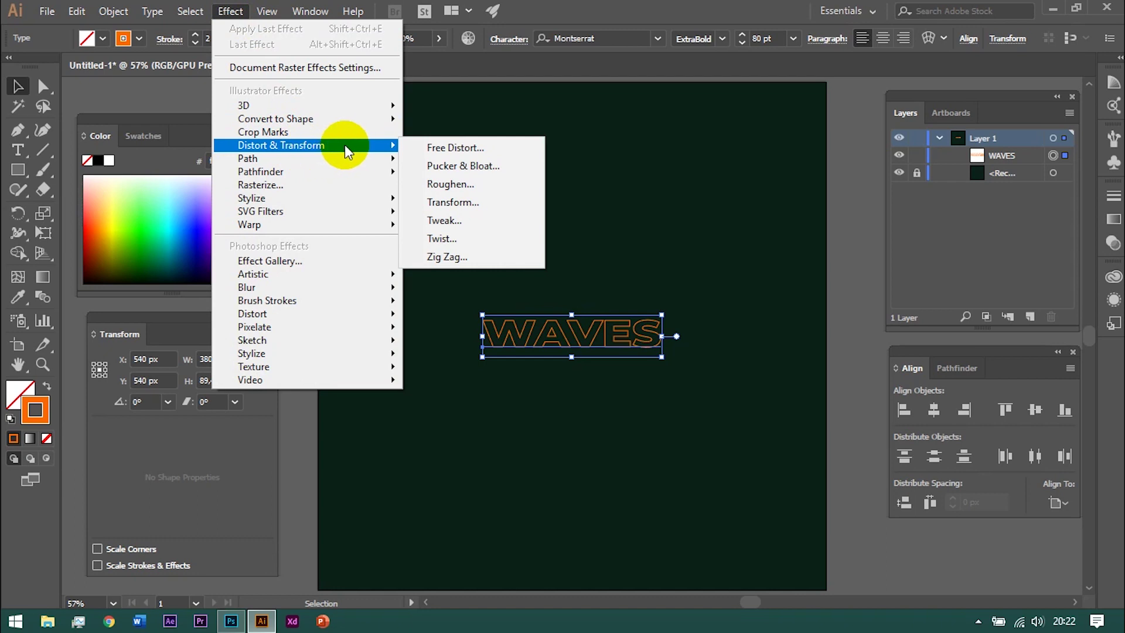
# Add a Transform effect with 4 copies moved 70 px down vertically
pyautogui.click(454, 206)
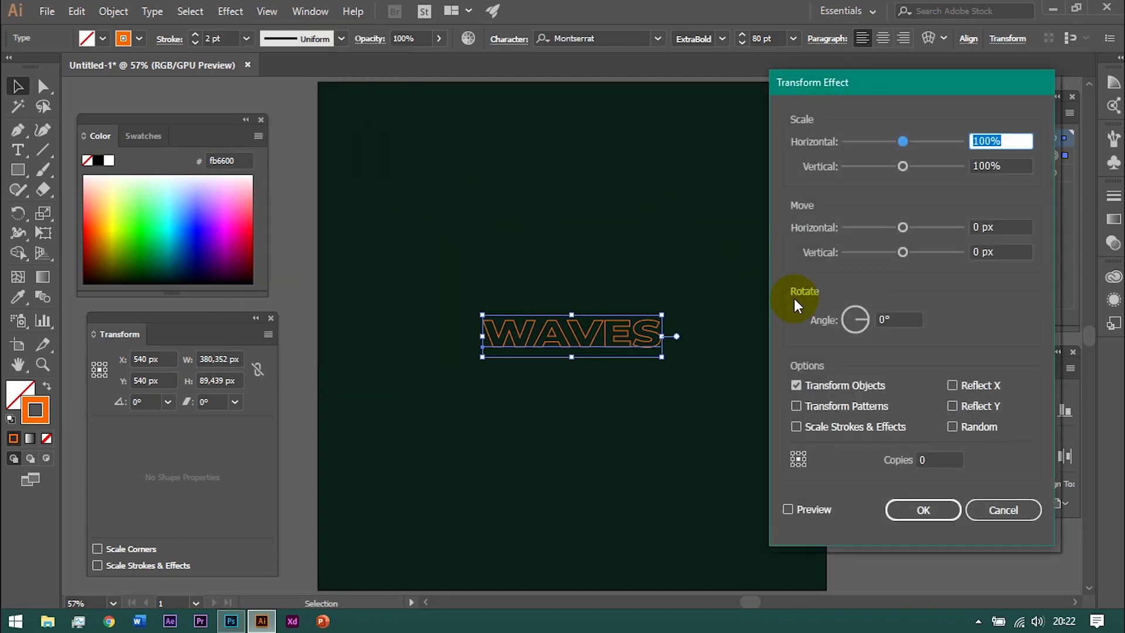
pyautogui.click(788, 510)
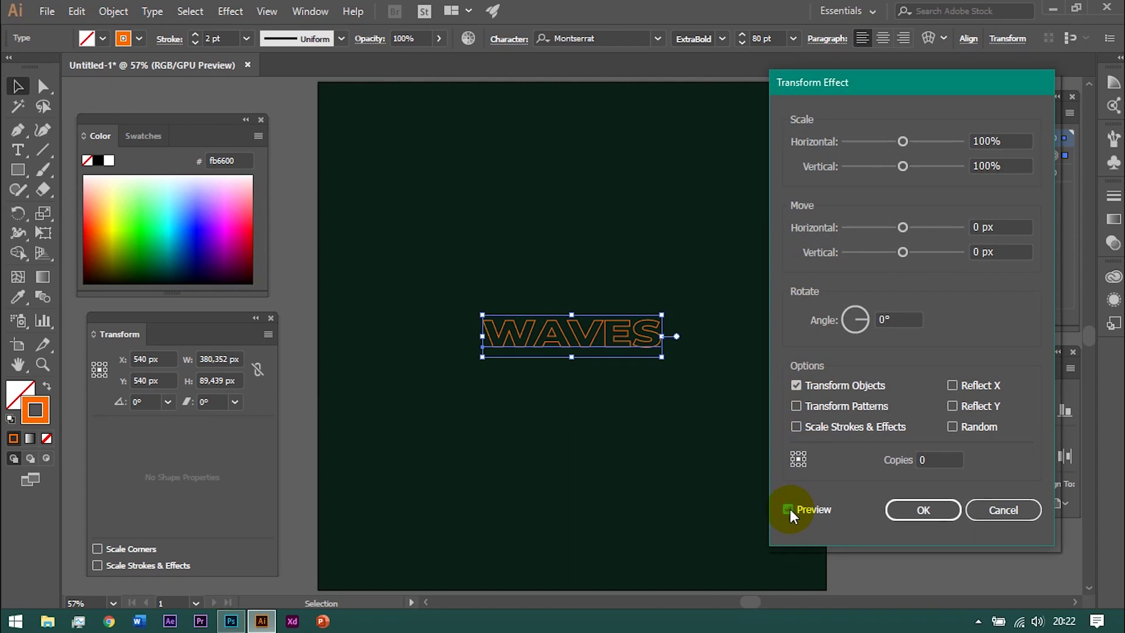
pyautogui.click(932, 460)
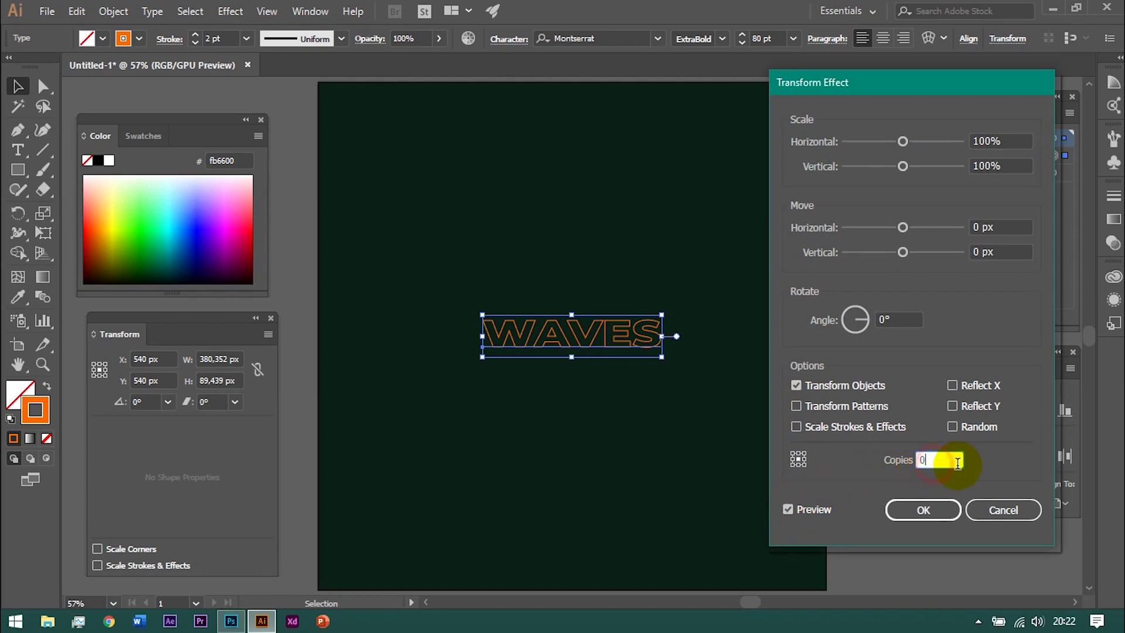
pyautogui.write('4')
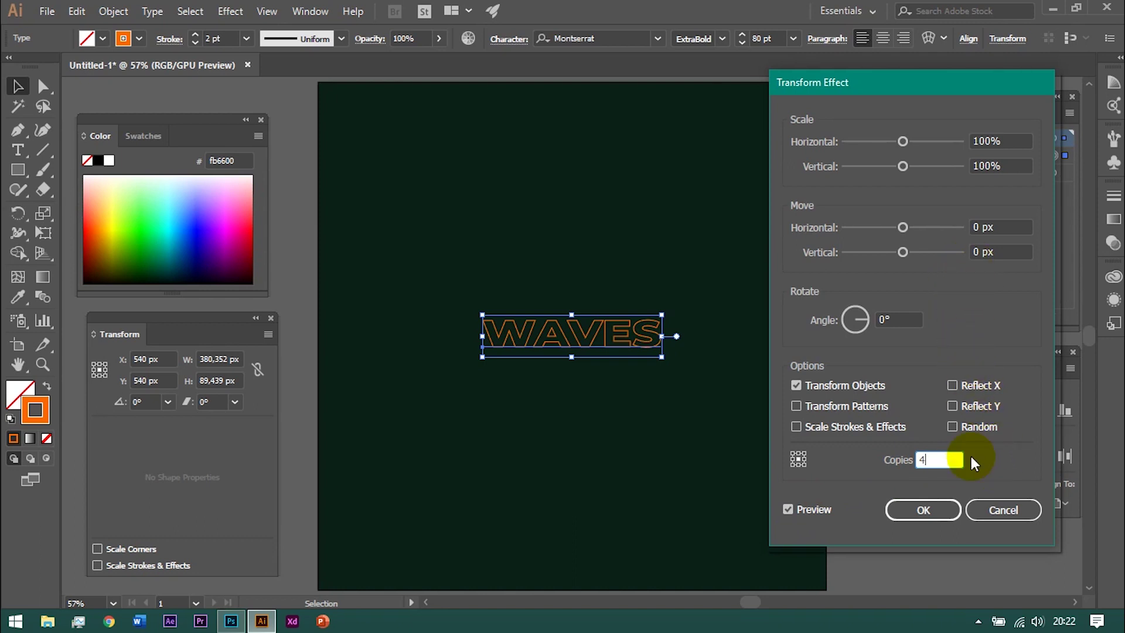
pyautogui.click(1010, 251)
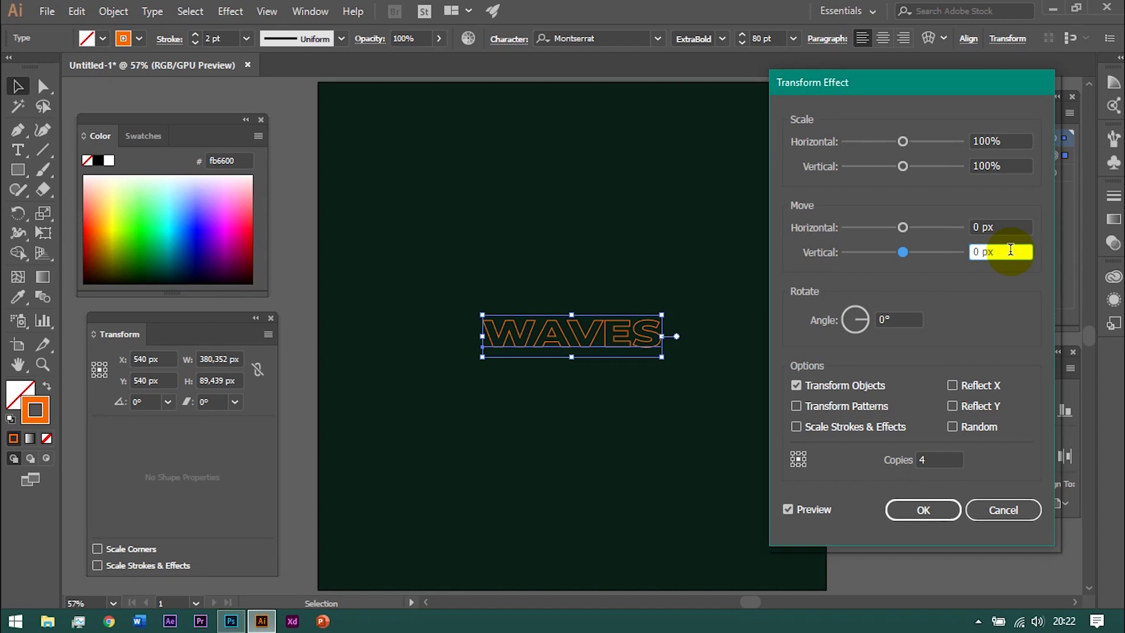
pyautogui.doubleClick(1011, 250)
pyautogui.write('80')
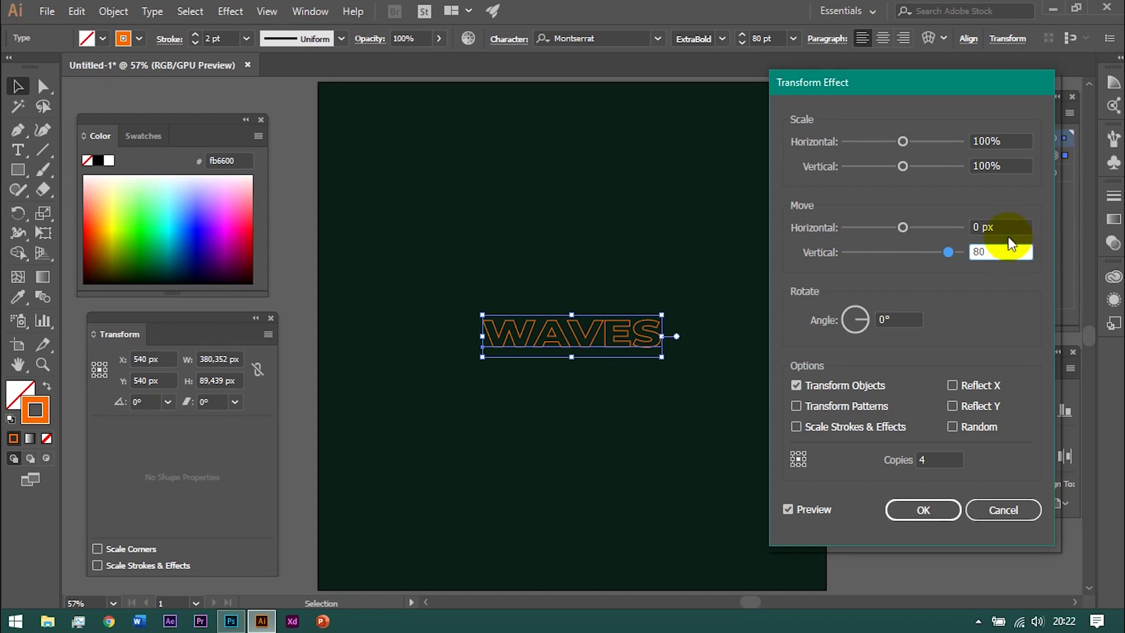
pyautogui.click(996, 227)
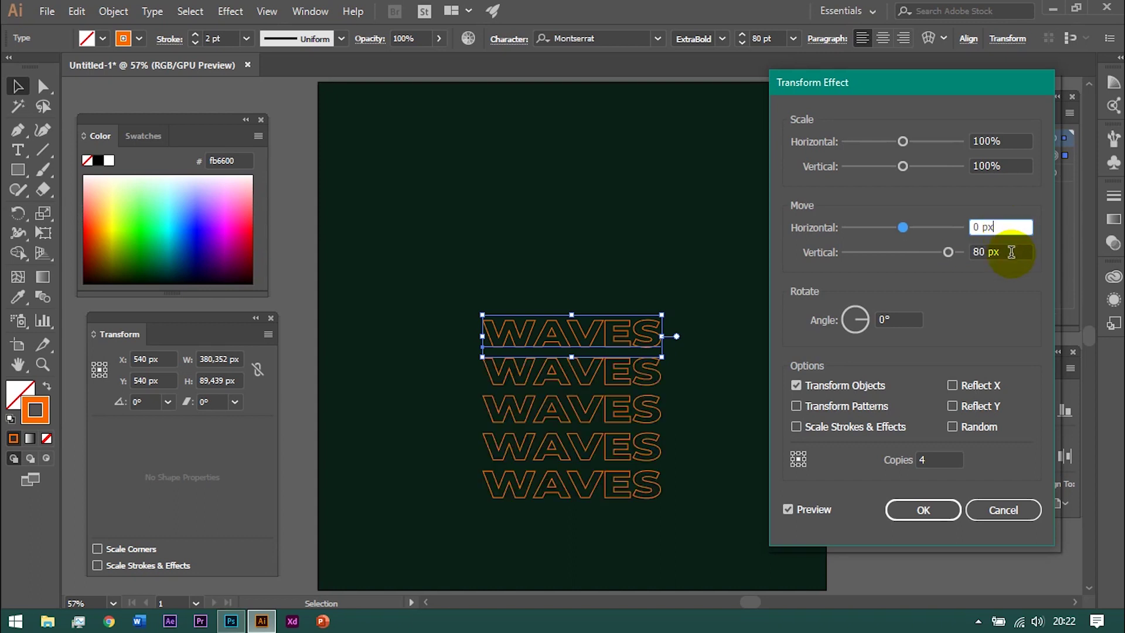
pyautogui.press('Tab')
pyautogui.press('Down')
pyautogui.press('Down')
pyautogui.press('Down')
pyautogui.press('Down')
pyautogui.press('Down')
pyautogui.press('Down')
pyautogui.press('Down')
pyautogui.press('Down')
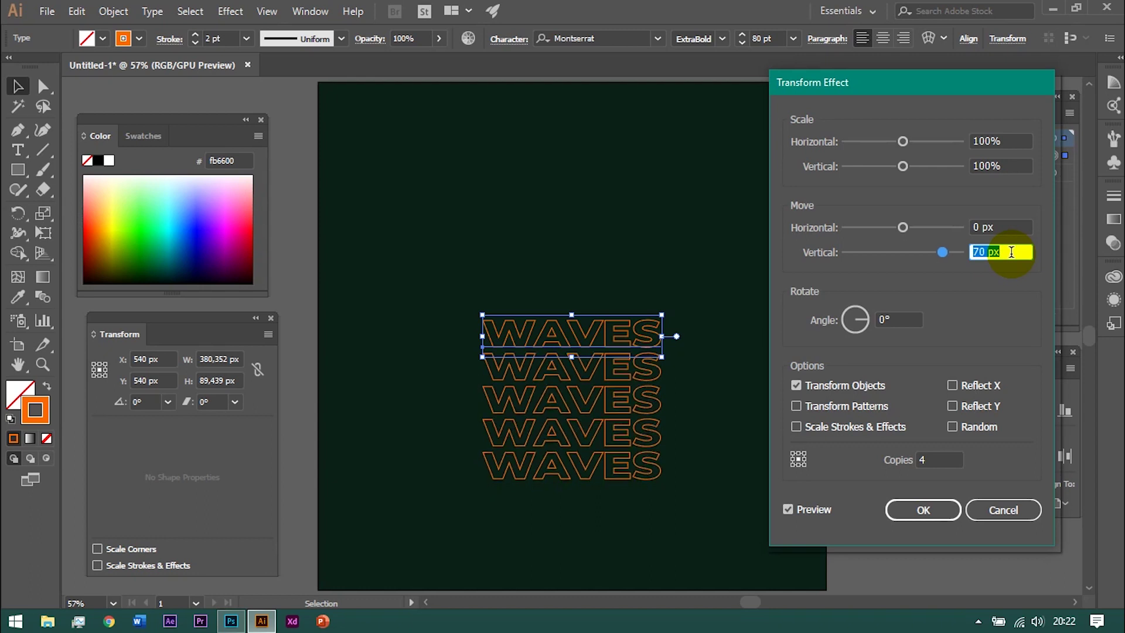
pyautogui.click(943, 509)
# Deselect and reselect the stacked WAVES copies, adjusting their alignment on the artboard
pyautogui.click(735, 378)
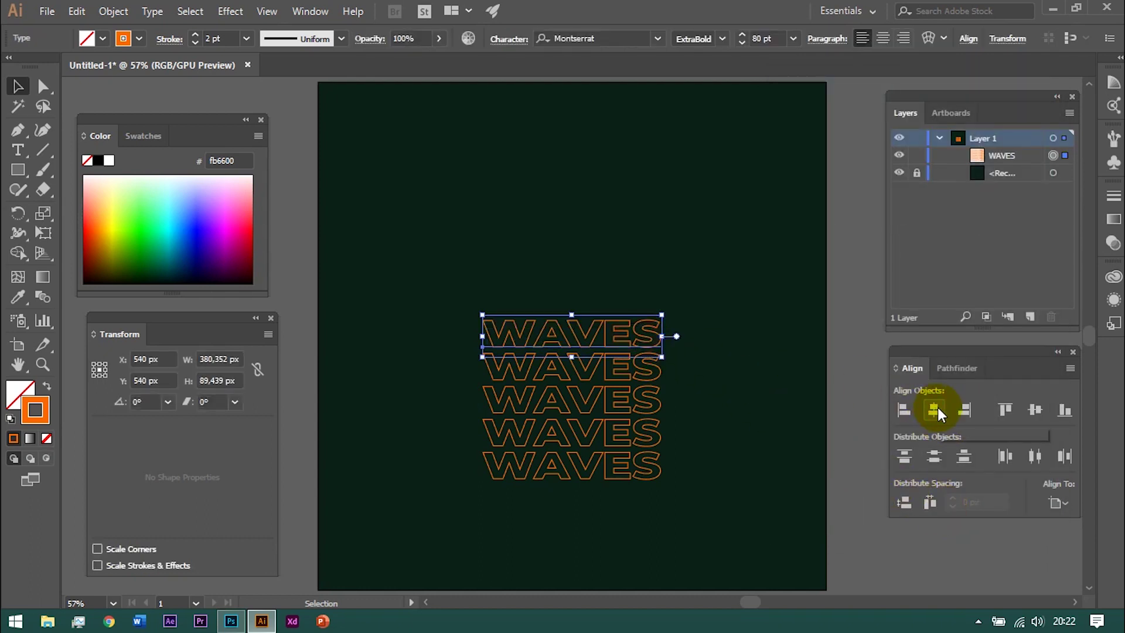
pyautogui.click(1036, 414)
pyautogui.click(791, 422)
pyautogui.click(651, 337)
pyautogui.click(799, 381)
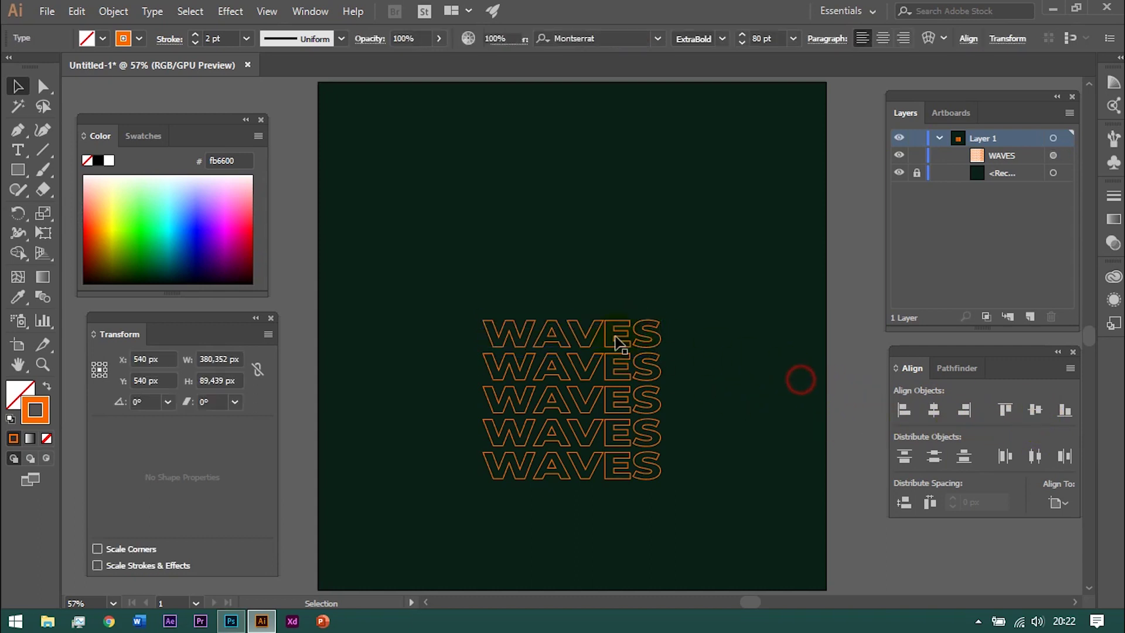
pyautogui.click(616, 335)
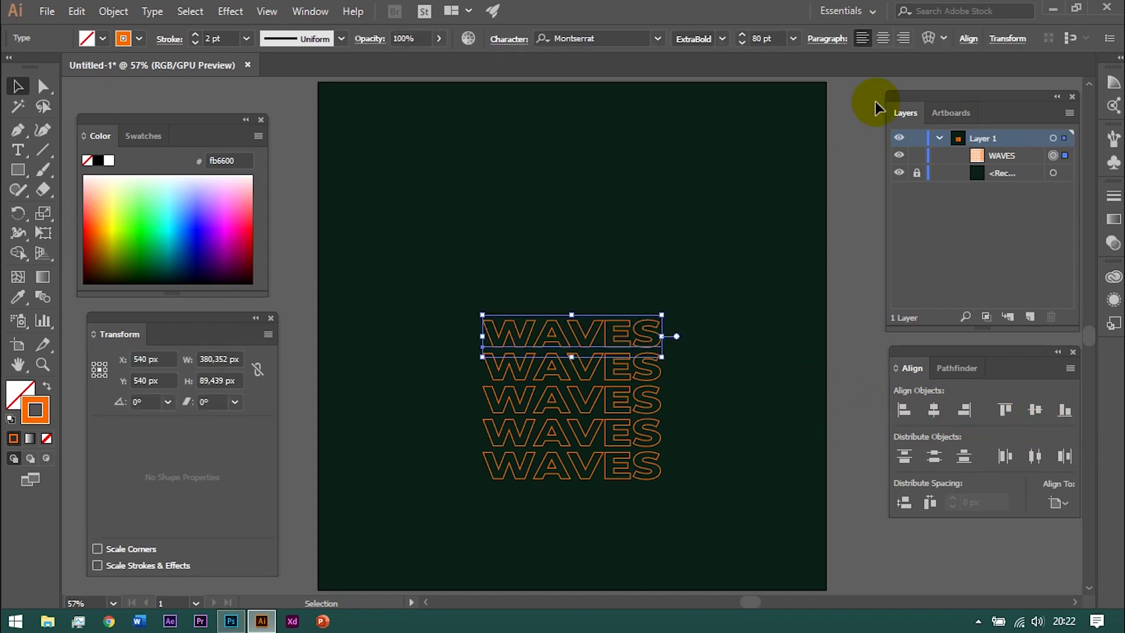
pyautogui.click(929, 40)
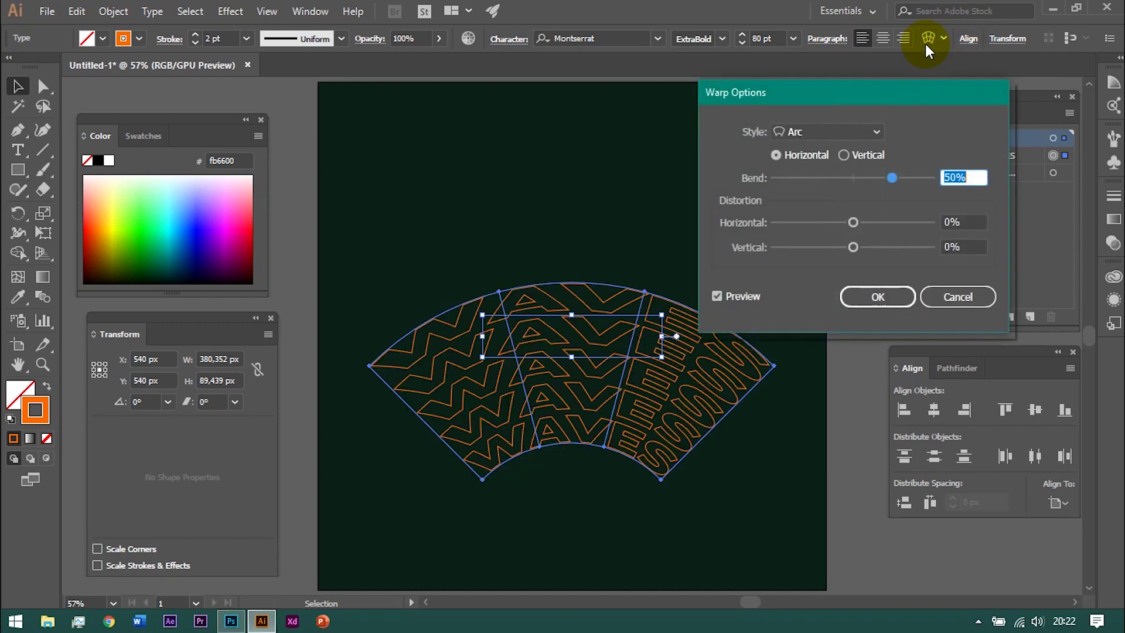
# Apply a horizontal Wave envelope warp with 50% bend to the stacked WAVES lines
pyautogui.click(855, 137)
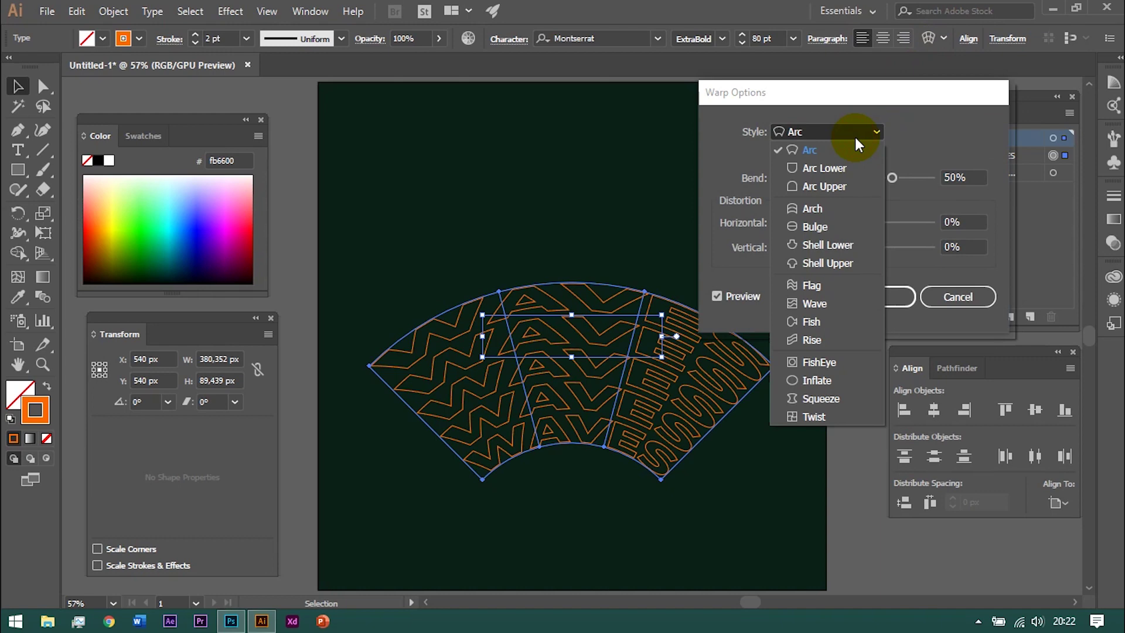
pyautogui.click(814, 303)
pyautogui.moveTo(896, 184)
pyautogui.mouseDown()
pyautogui.moveTo(856, 178)
pyautogui.moveTo(889, 180)
pyautogui.mouseUp()
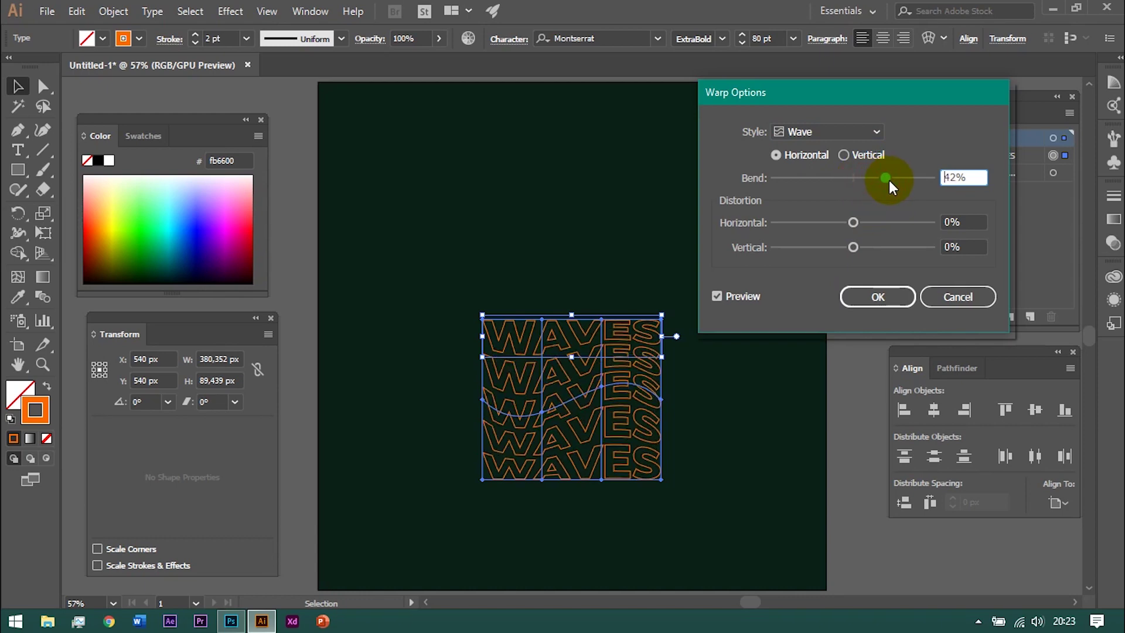
pyautogui.click(955, 177)
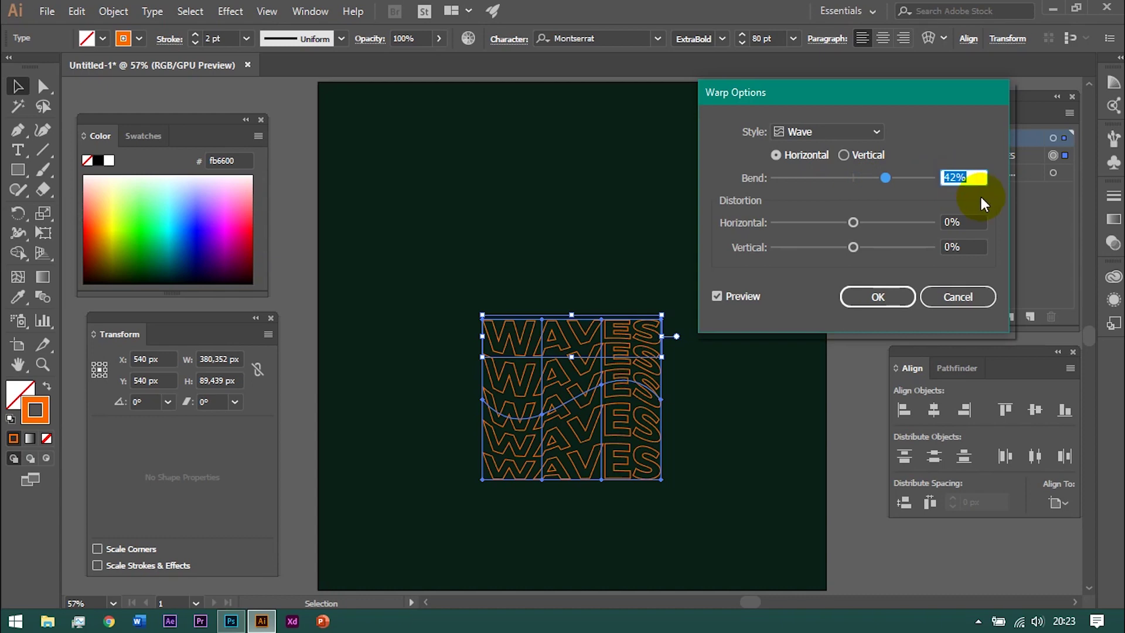
pyautogui.write('50')
pyautogui.press('Return')
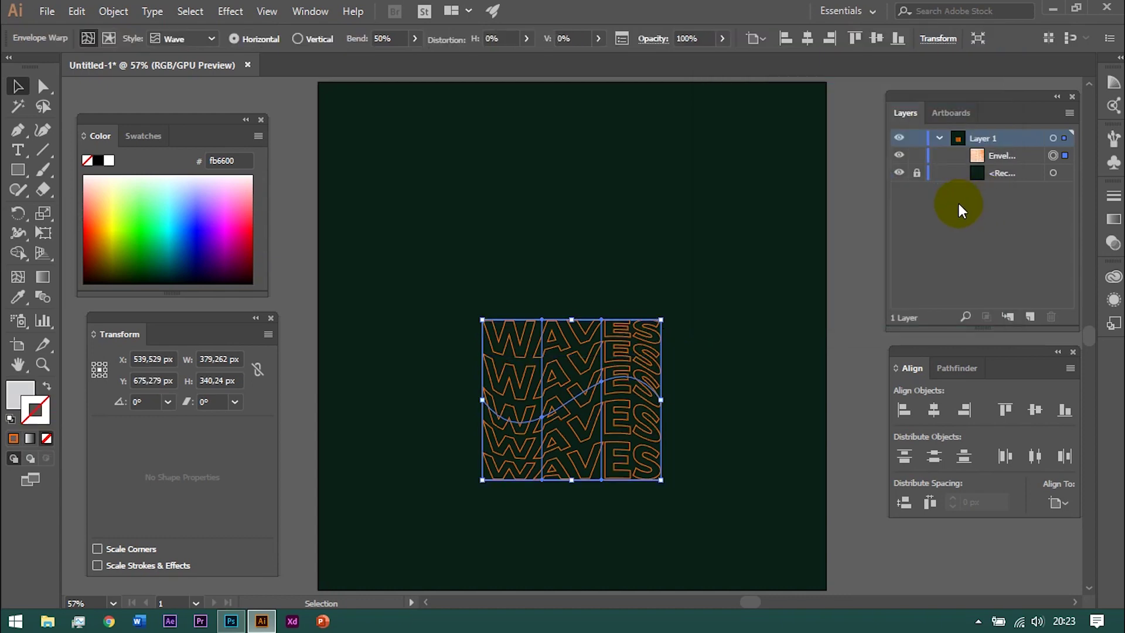
pyautogui.click(683, 364)
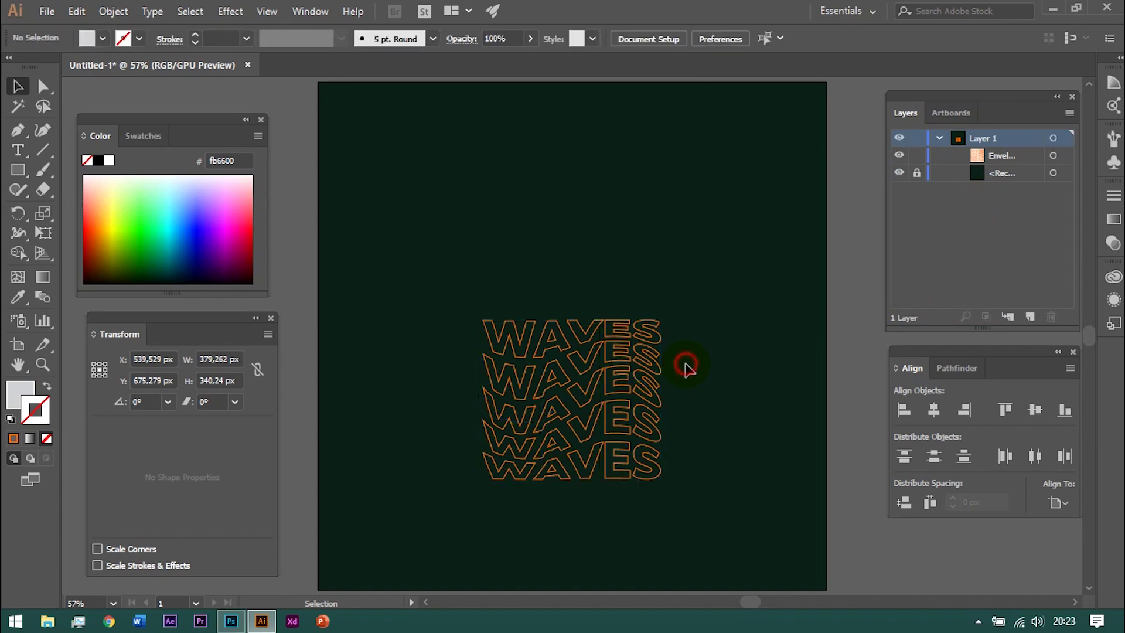
# Vertically centre the wave-warped WAVES envelope on the artboard
pyautogui.click(640, 375)
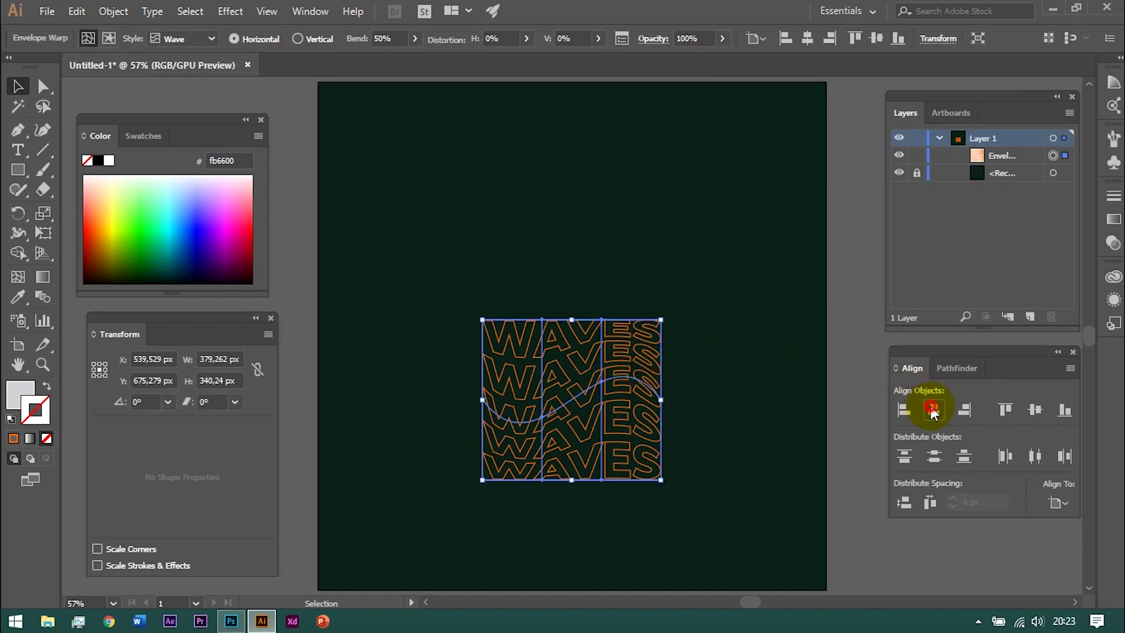
pyautogui.click(1034, 410)
pyautogui.click(683, 455)
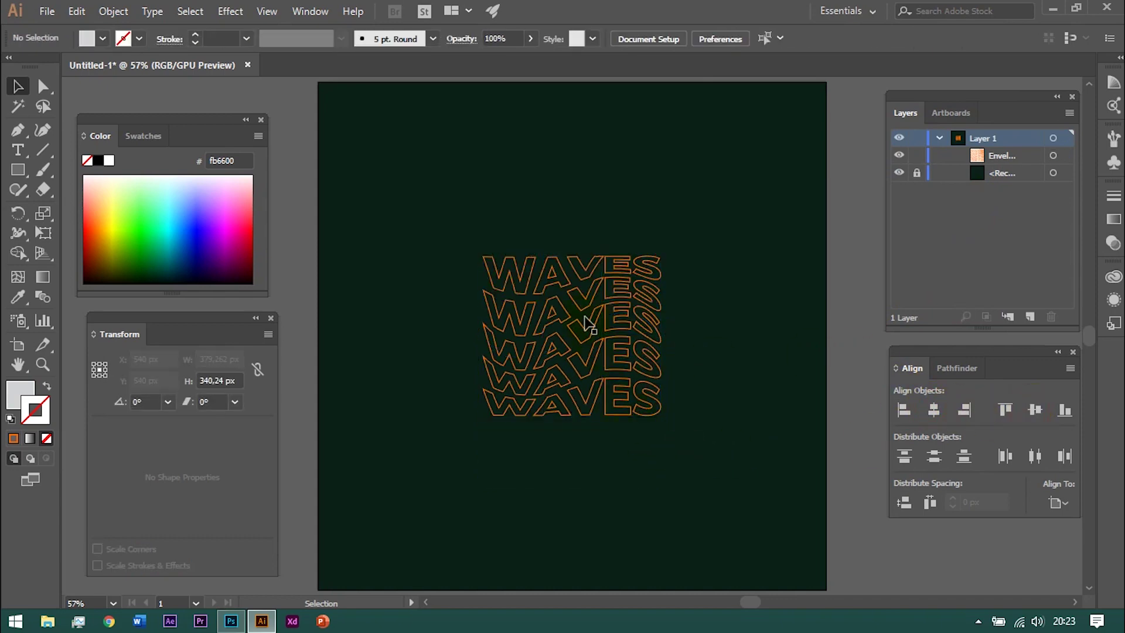
pyautogui.scroll(2, 596, 327)
pyautogui.scroll(1, 595, 328)
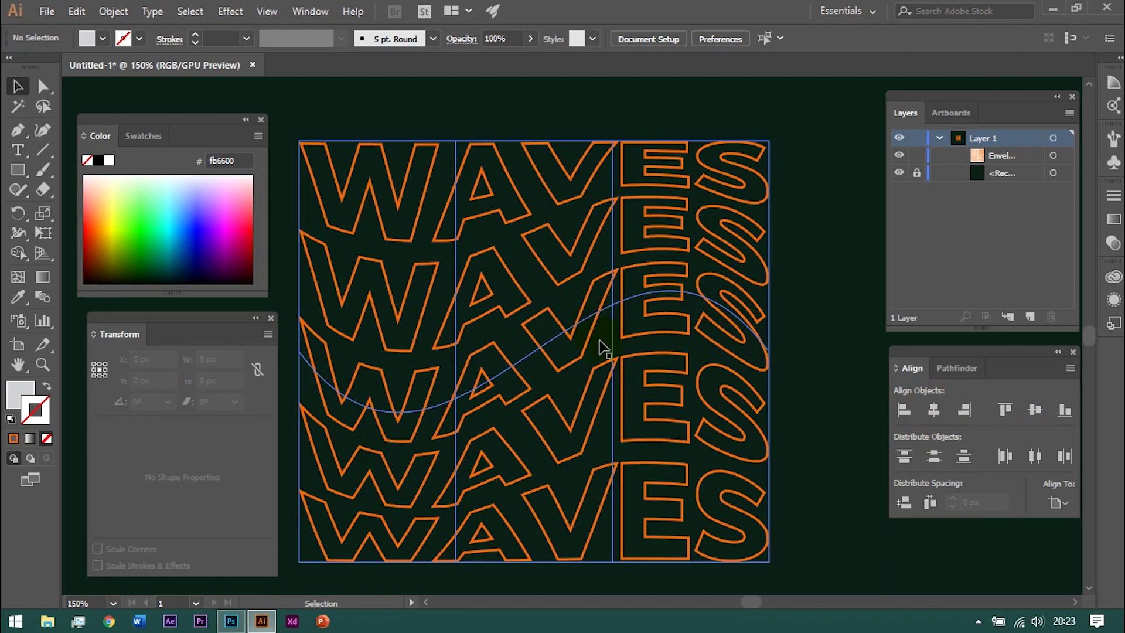
pyautogui.click(792, 365)
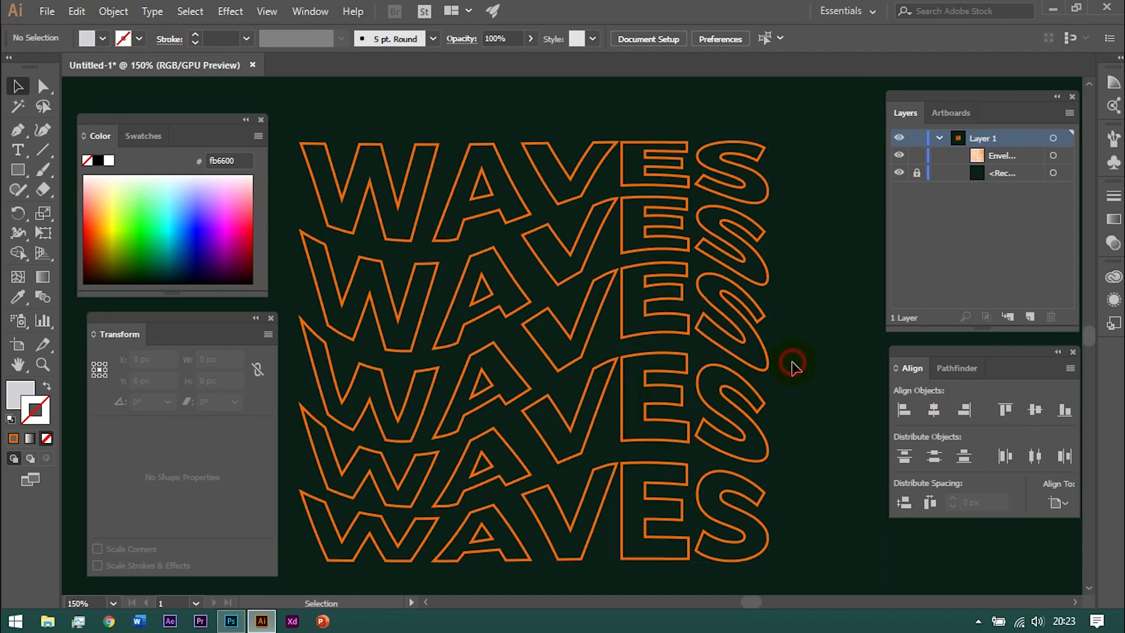
# Pan and zoom around the canvas to inspect the warped WAVES stack
pyautogui.scroll(2, 558, 402)
pyautogui.hscroll(1, 559, 410)
pyautogui.scroll(-1, 560, 410)
pyautogui.scroll(-2, 542, 422)
pyautogui.hscroll(-3, 653, 369)
pyautogui.hscroll(2, 645, 372)
pyautogui.hscroll(1, 604, 428)
pyautogui.scroll(-1, 515, 527)
pyautogui.keyDown('alt'); pyautogui.scroll(-3, 492, 477); pyautogui.keyUp('alt')
pyautogui.keyDown('alt'); pyautogui.scroll(-1, 492, 477); pyautogui.keyUp('alt')
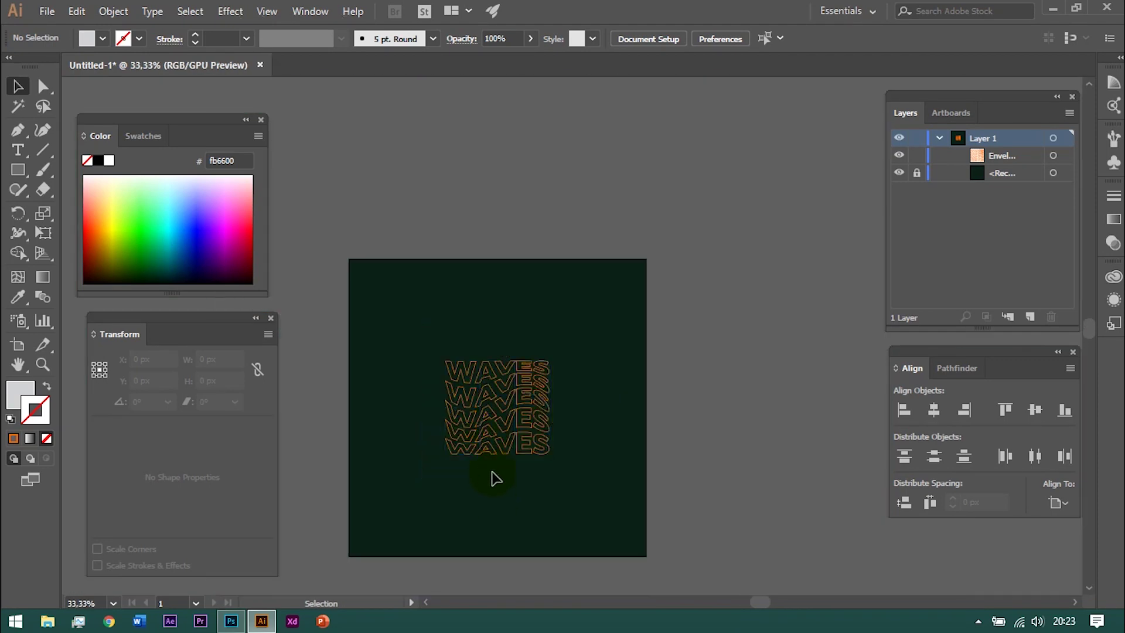
pyautogui.keyDown('alt'); pyautogui.scroll(3, 492, 476); pyautogui.keyUp('alt')
pyautogui.scroll(1, 486, 433)
pyautogui.scroll(1, 645, 205)
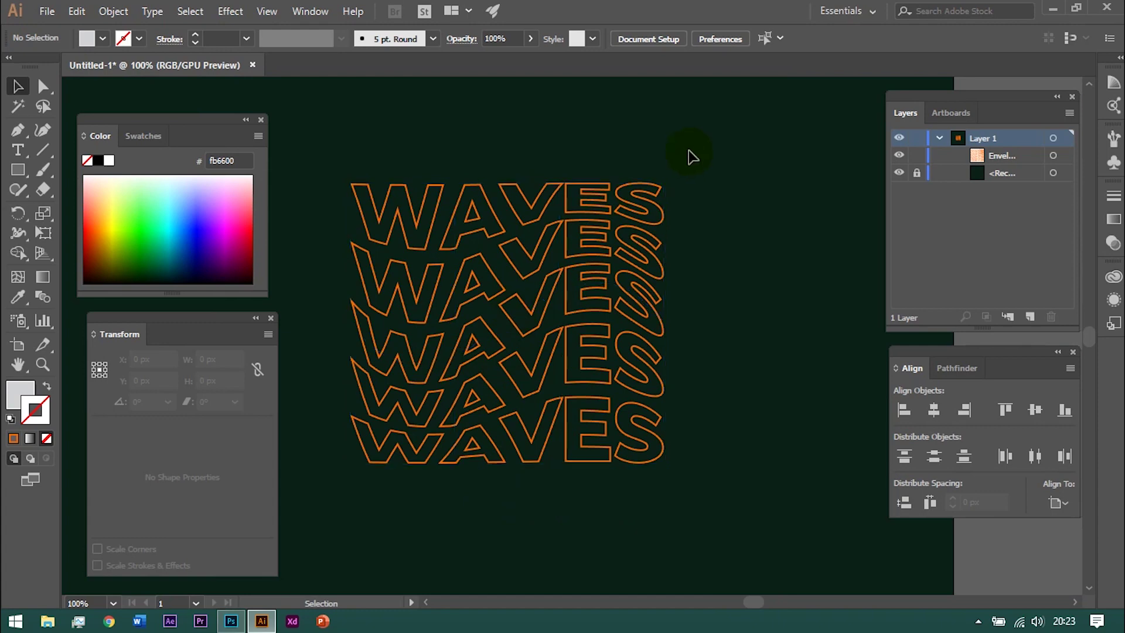
# Type a new WAVES title and give it the stack's orange as a solid fill
pyautogui.press('t')
pyautogui.click(475, 143)
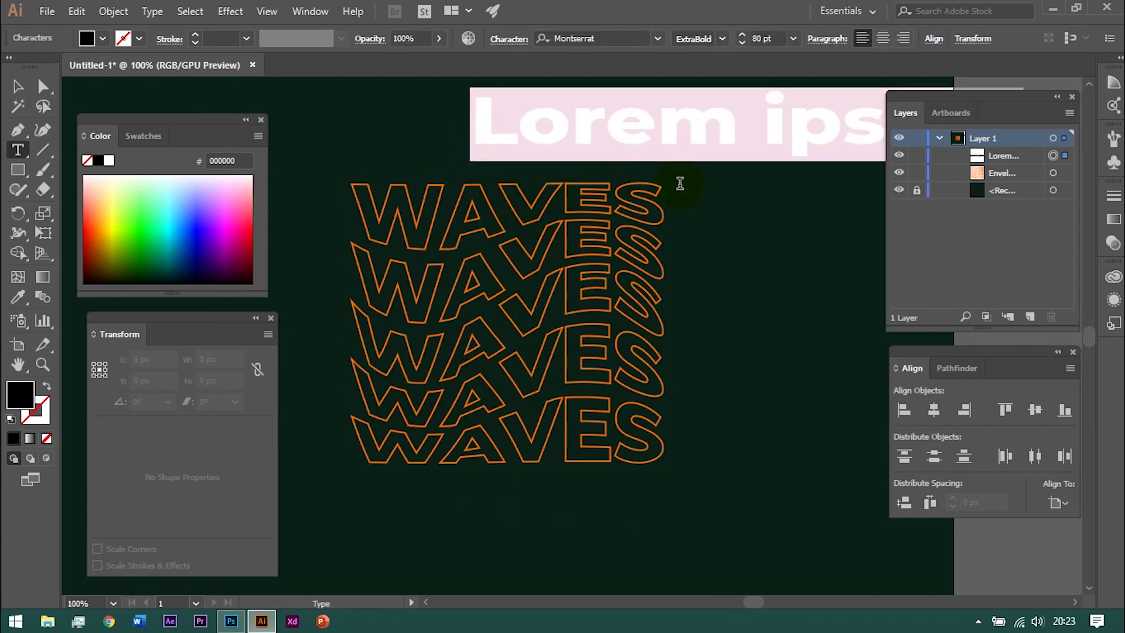
pyautogui.write('WAVE')
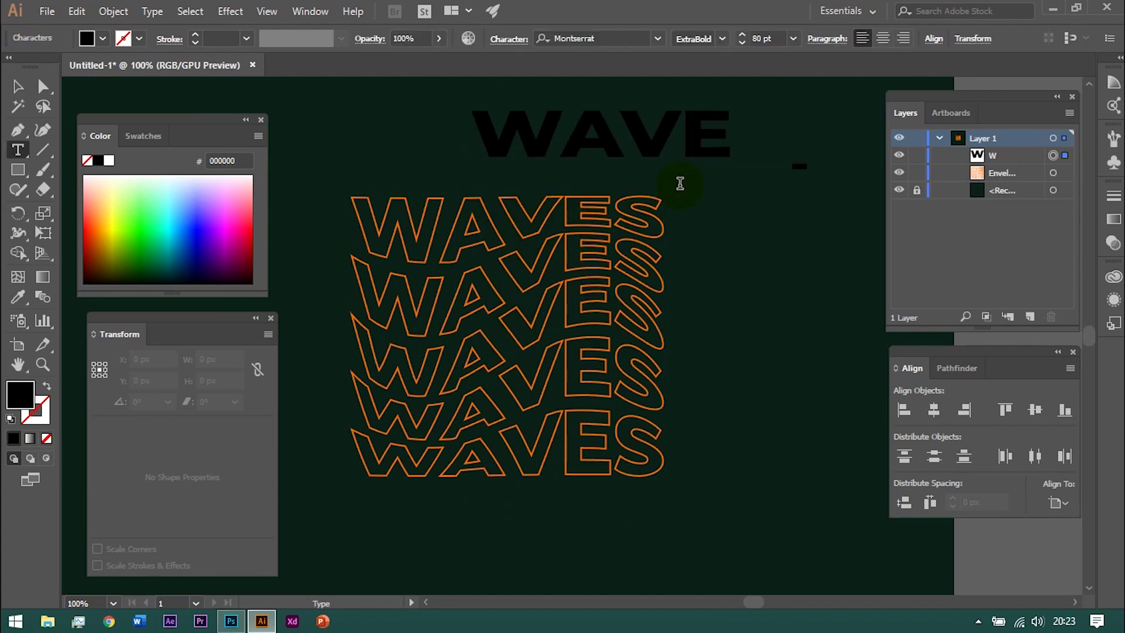
pyautogui.write('S')
pyautogui.click(18, 86)
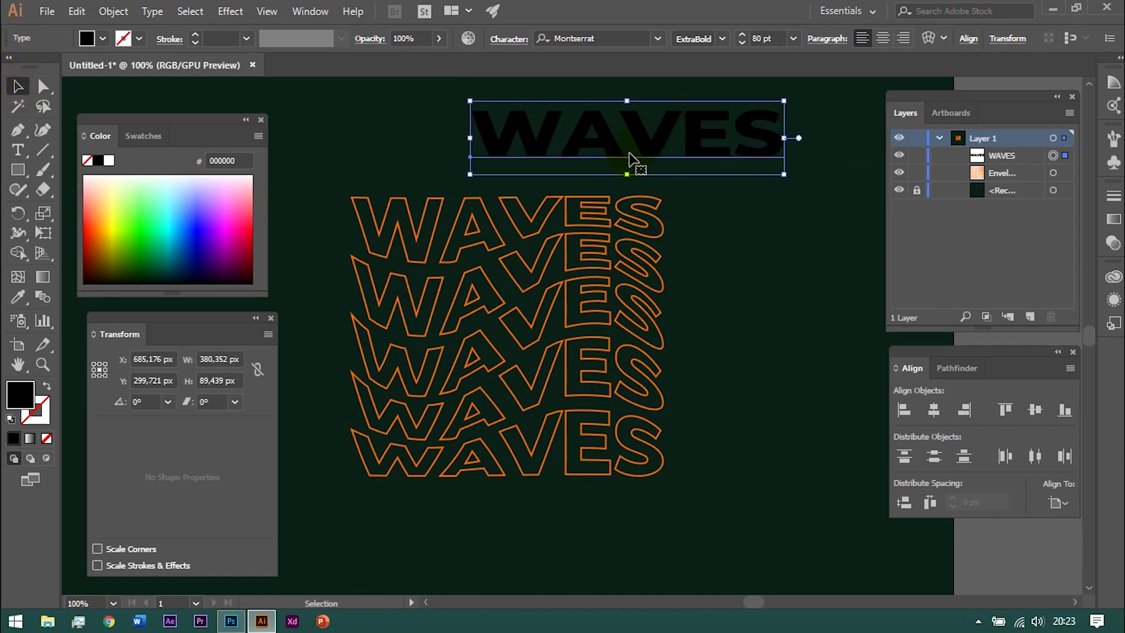
pyautogui.press('i')
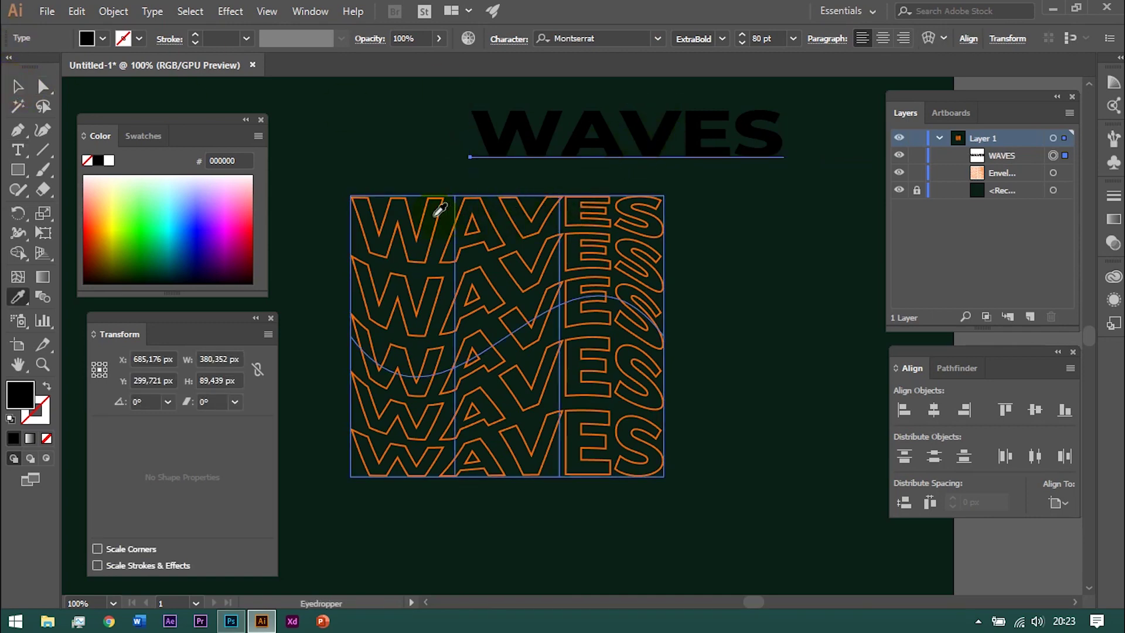
pyautogui.click(441, 209)
pyautogui.click(47, 386)
pyautogui.click(17, 86)
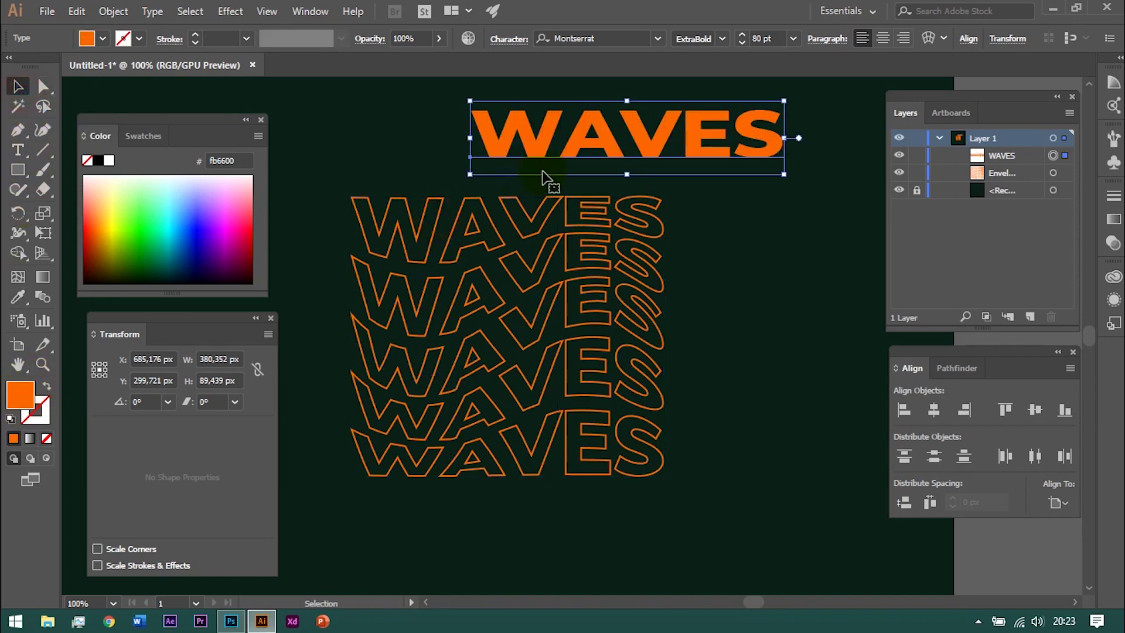
# Position the orange WAVES title just above the wave stack, nudged up slightly
pyautogui.moveTo(640, 154); pyautogui.dragTo(520, 182)
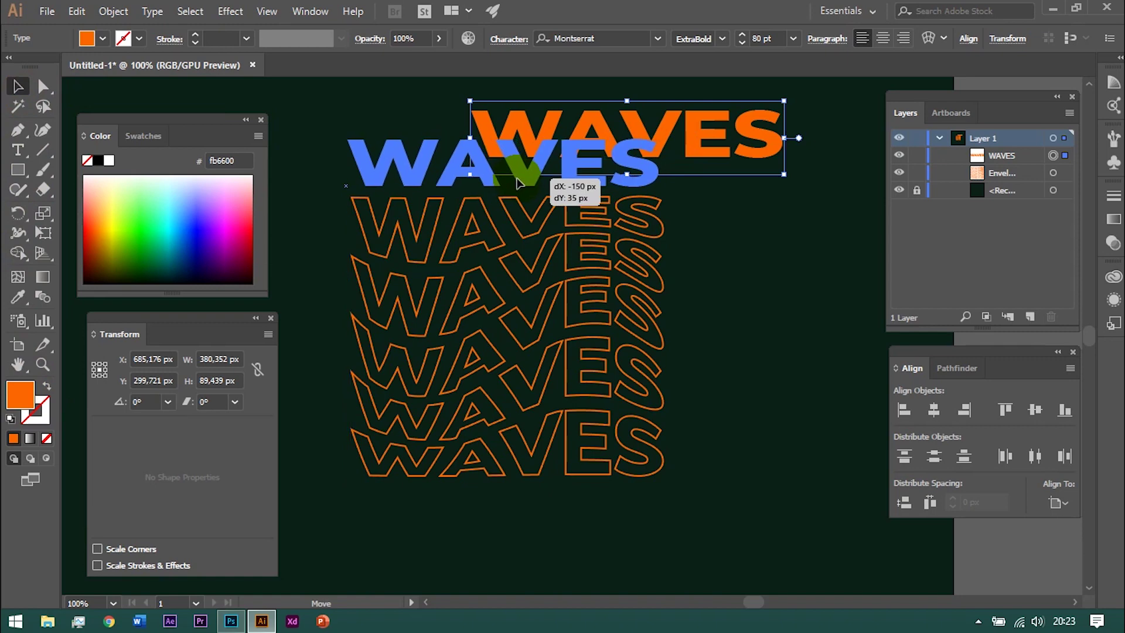
pyautogui.moveTo(520, 182); pyautogui.dragTo(551, 173)
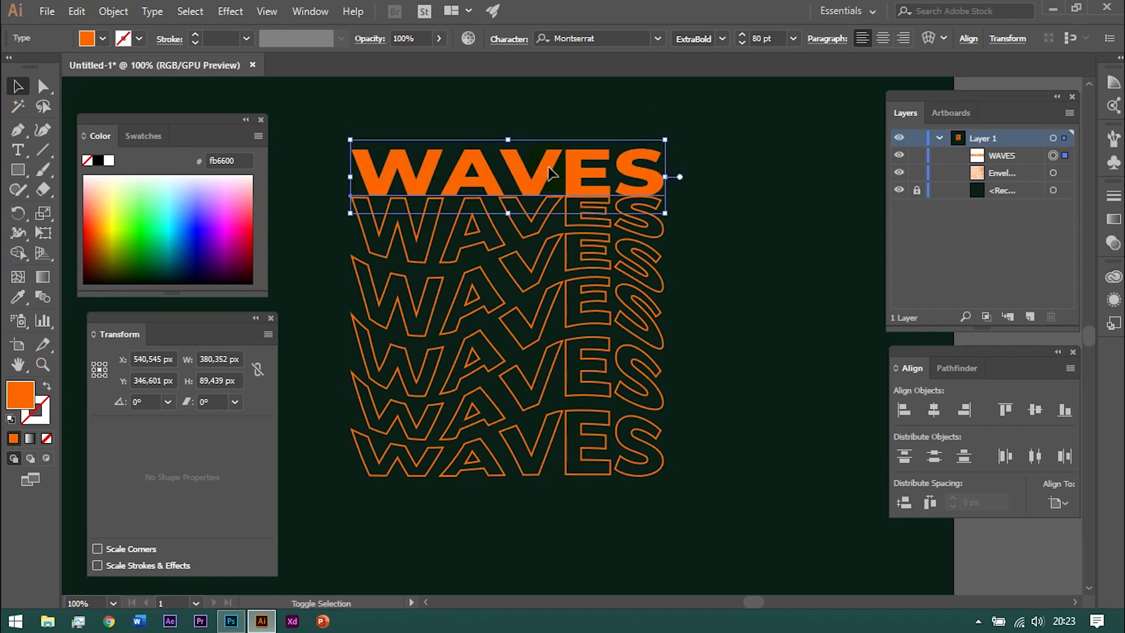
pyautogui.hotkey('shift', 'Up')
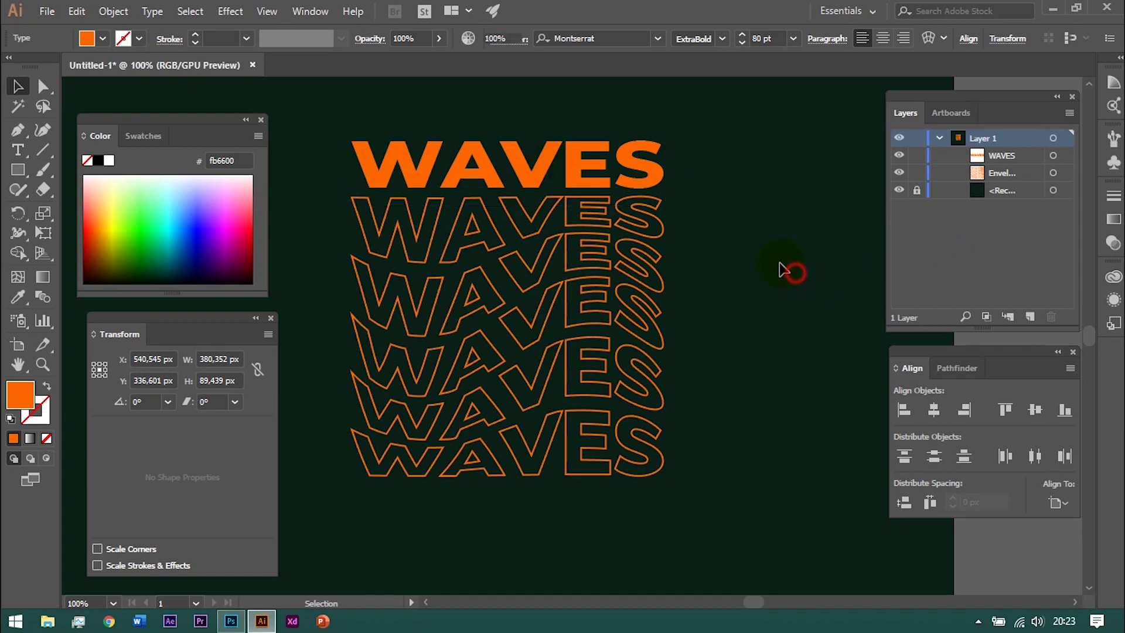
pyautogui.click(791, 271)
# Zoom out to view the whole artboard, then switch to Photoshop
pyautogui.hscroll(2, 674, 234)
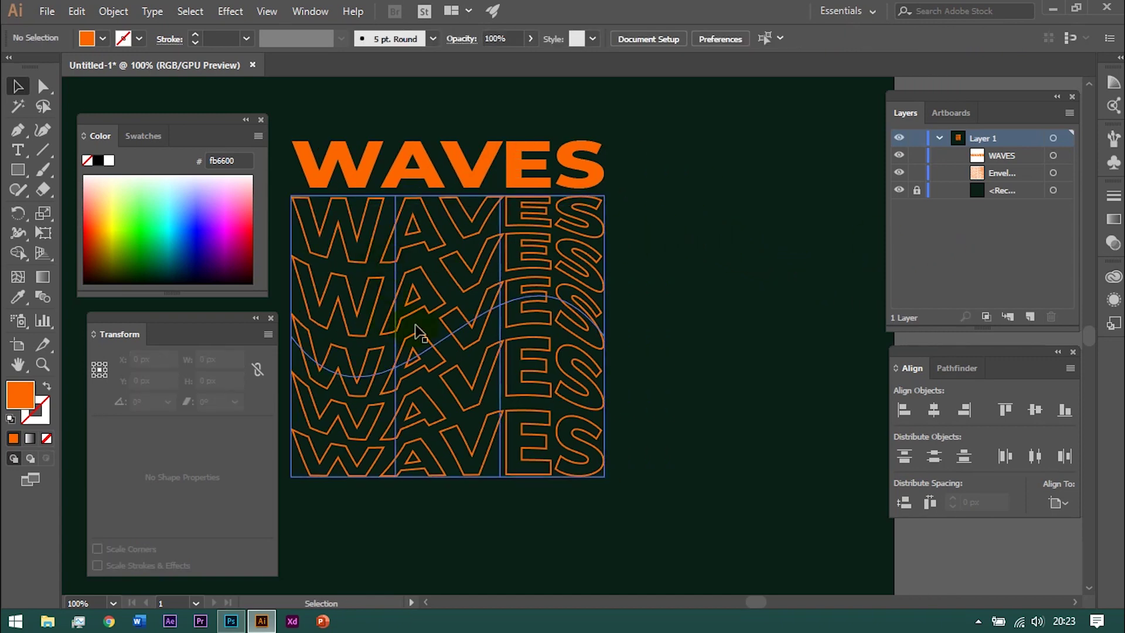
pyautogui.scroll(-2, 418, 333)
pyautogui.moveTo(410, 430); pyautogui.dragTo(511, 412)
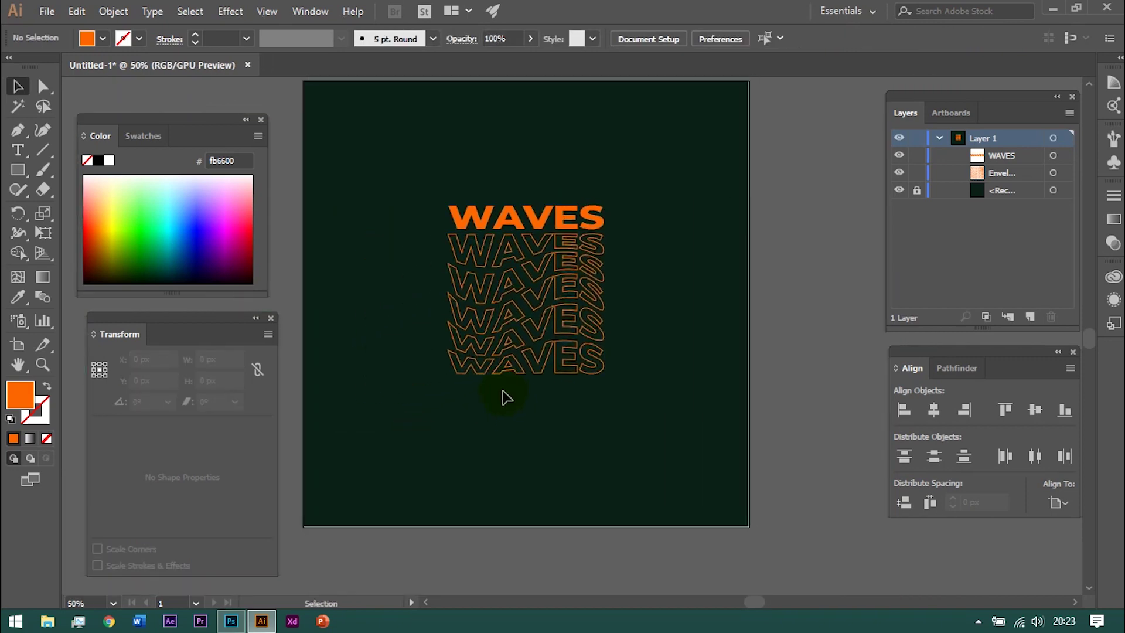
pyautogui.scroll(2, 507, 397)
pyautogui.scroll(-1, 528, 377)
pyautogui.scroll(-1, 562, 402)
pyautogui.moveTo(537, 416); pyautogui.dragTo(535, 420)
pyautogui.scroll(1, 499, 419)
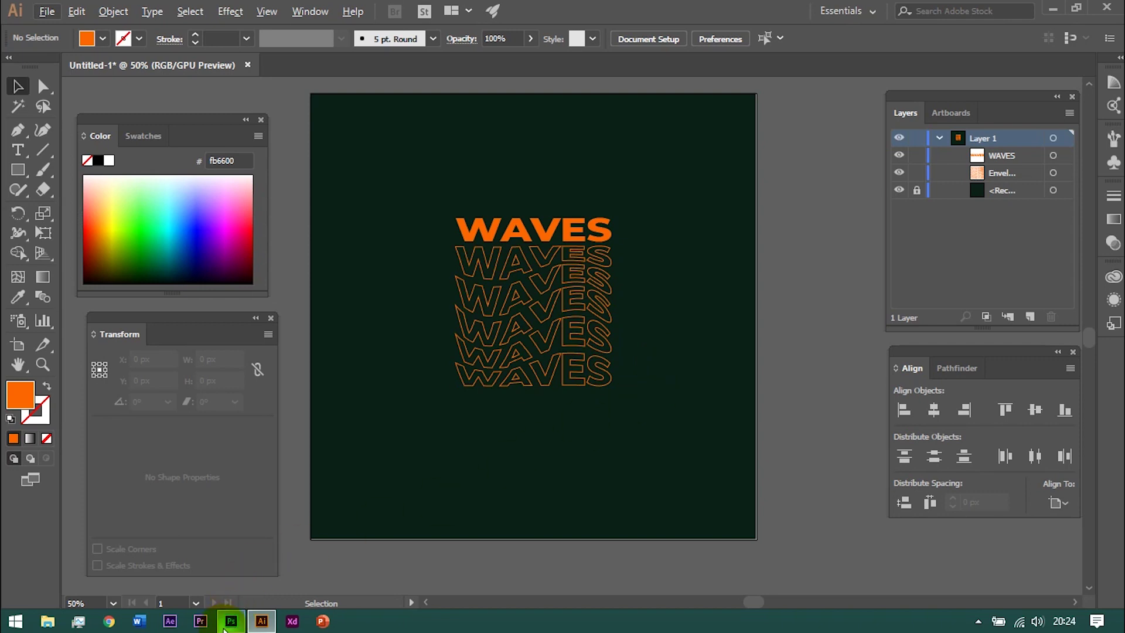
pyautogui.click(231, 621)
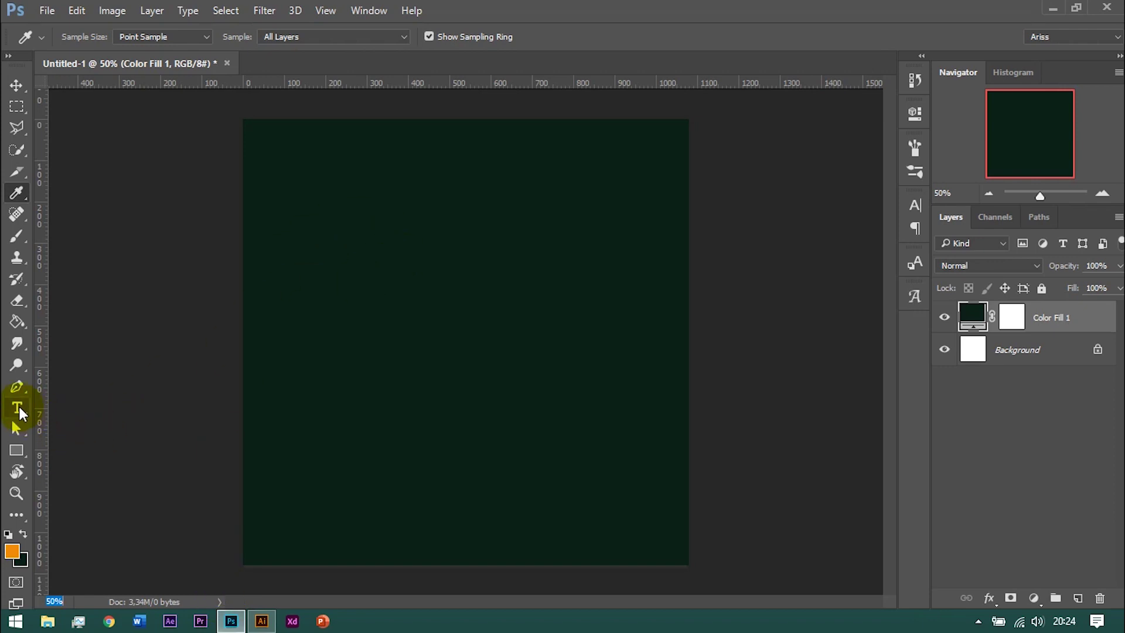
# Start a text layer near the canvas centre at 80 pt and type WAVES
pyautogui.click(19, 410)
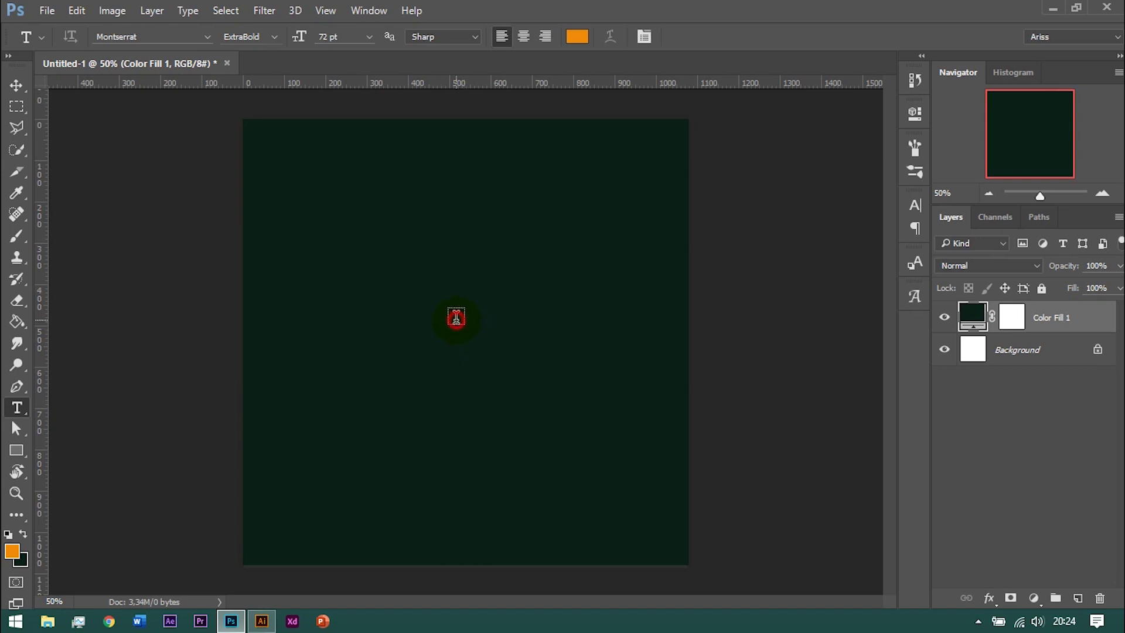
pyautogui.click(478, 374)
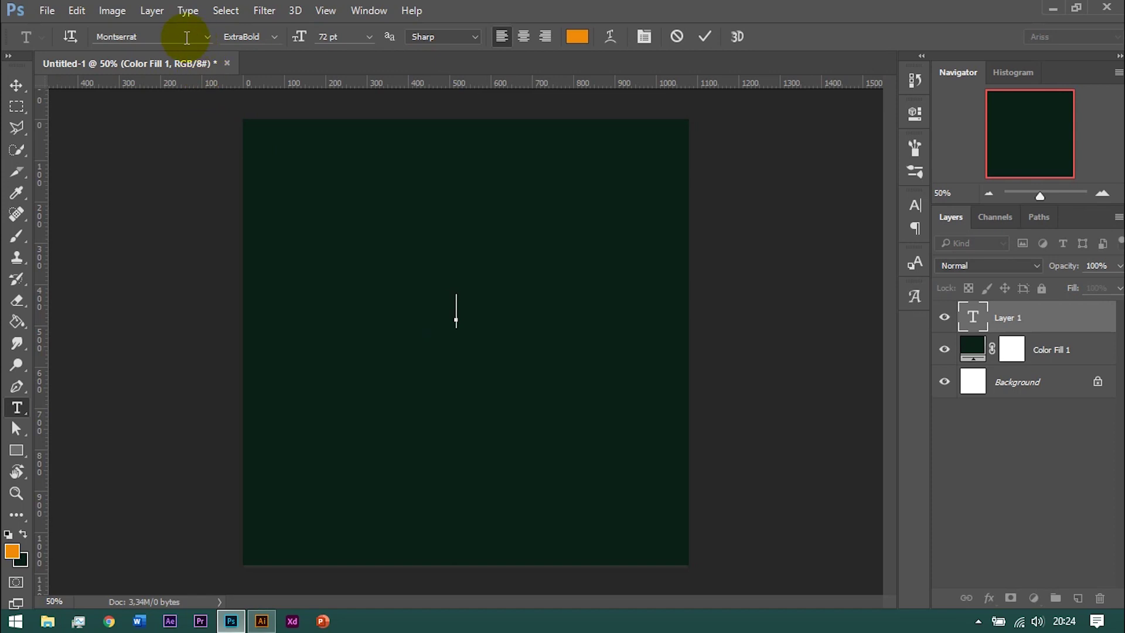
pyautogui.click(246, 36)
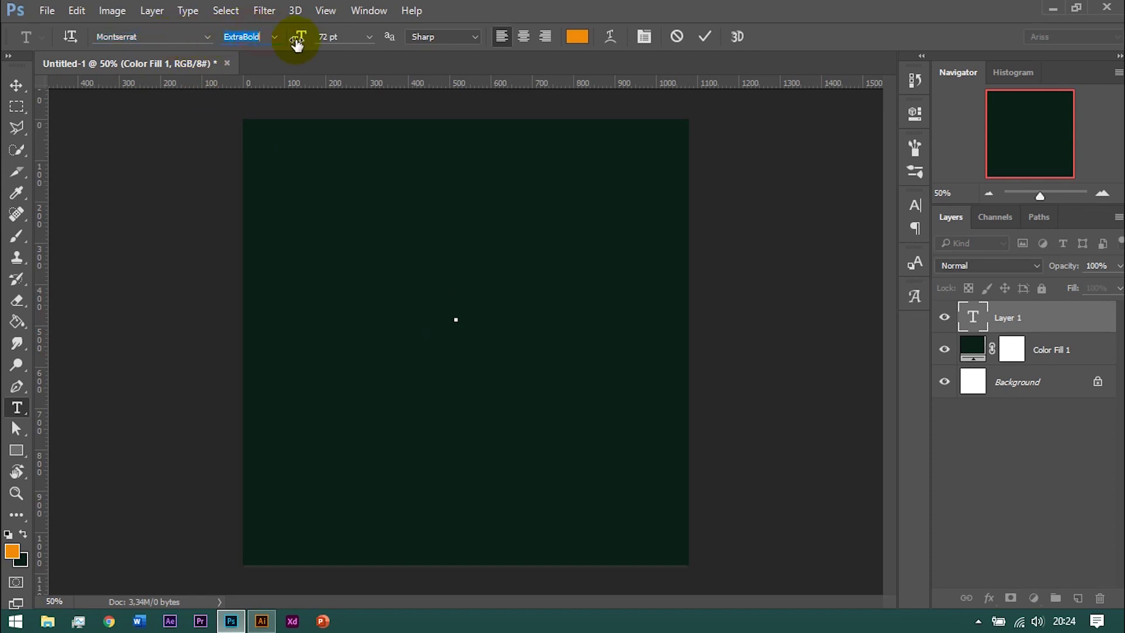
pyautogui.click(329, 37)
pyautogui.write('80')
pyautogui.press('Return')
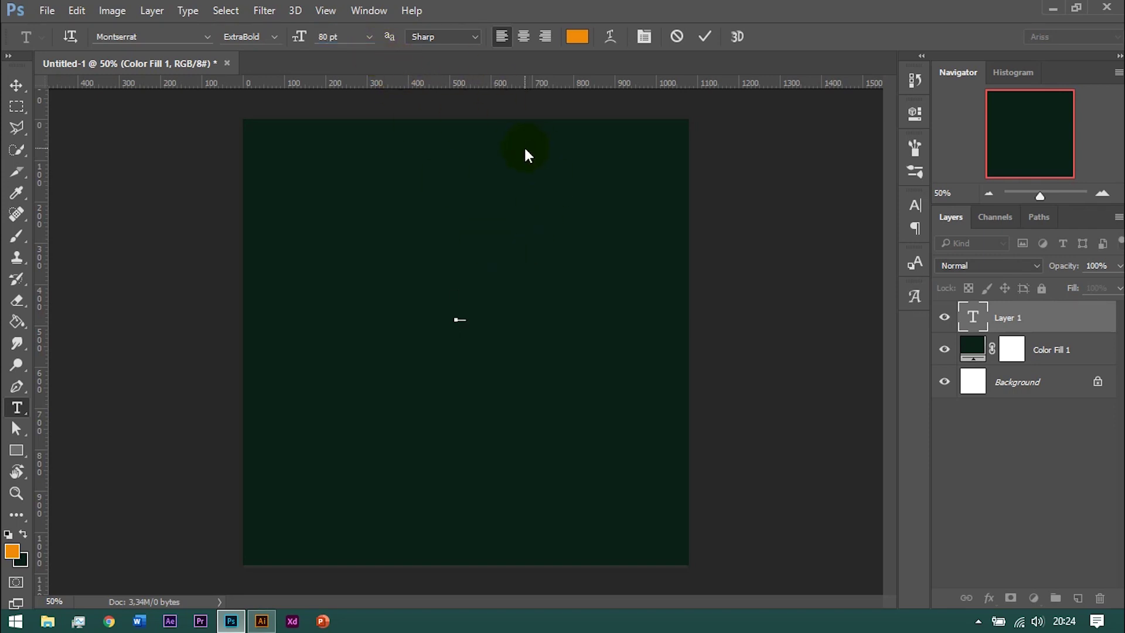
pyautogui.write('W')
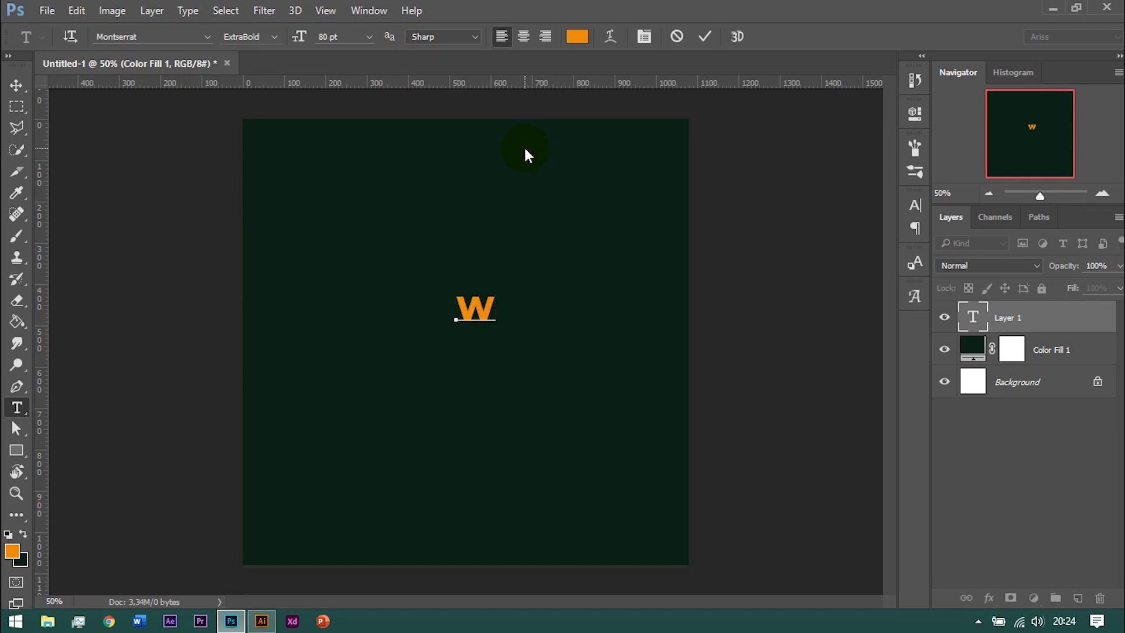
pyautogui.write('AVES')
# Set the WAVES text's horizontal scale to 120% in the Character panel
pyautogui.hotkey('ctrl', 'a')
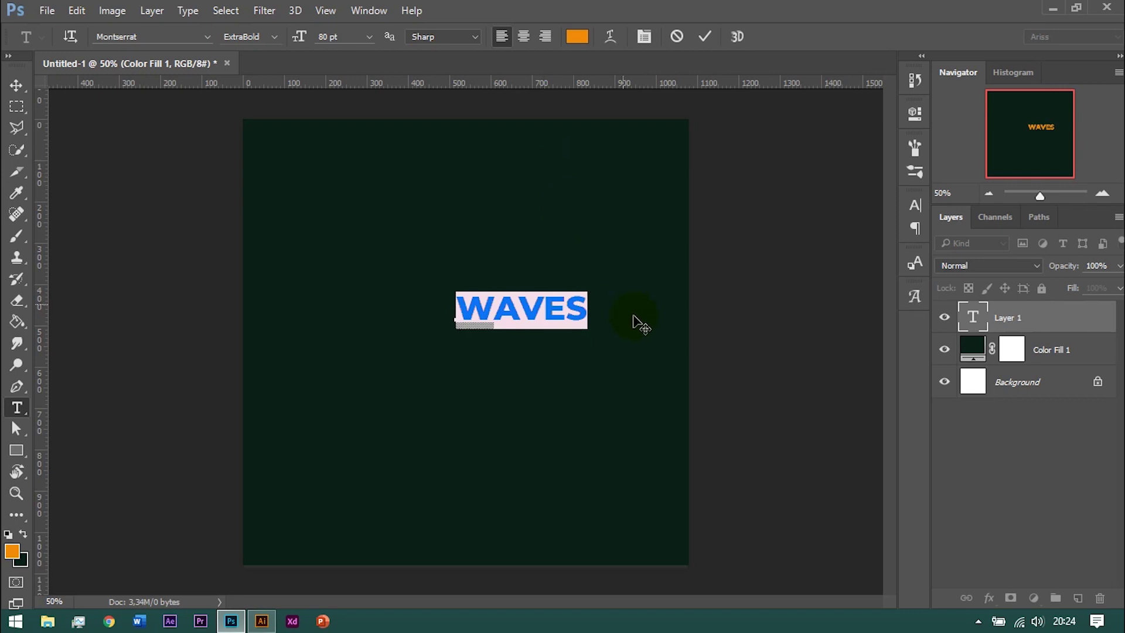
pyautogui.click(915, 211)
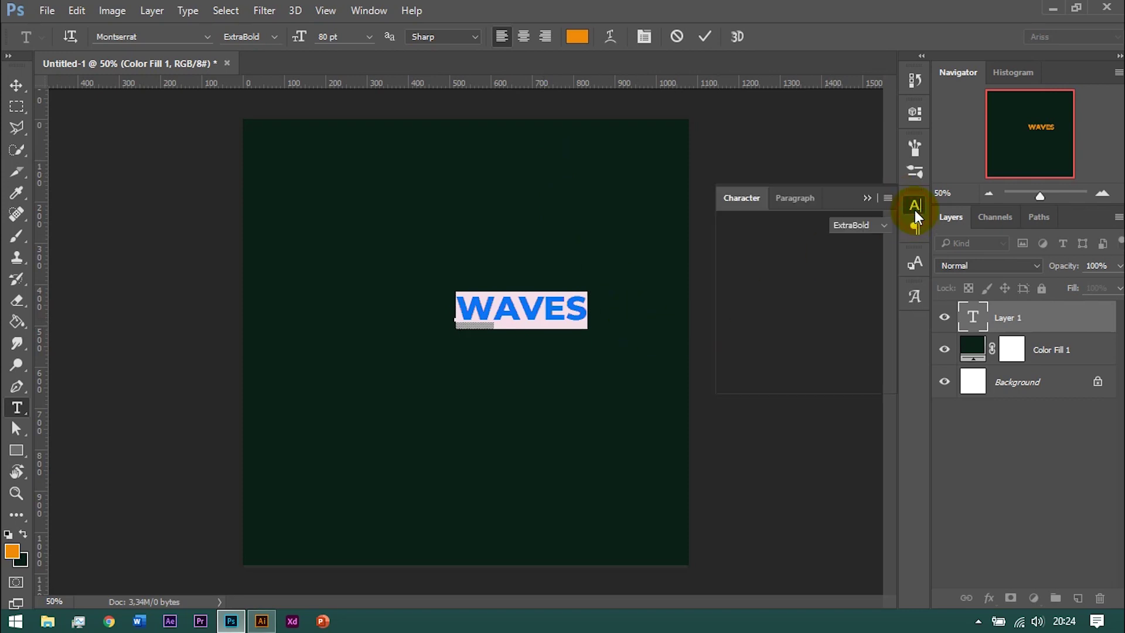
pyautogui.click(881, 289)
pyautogui.write('120')
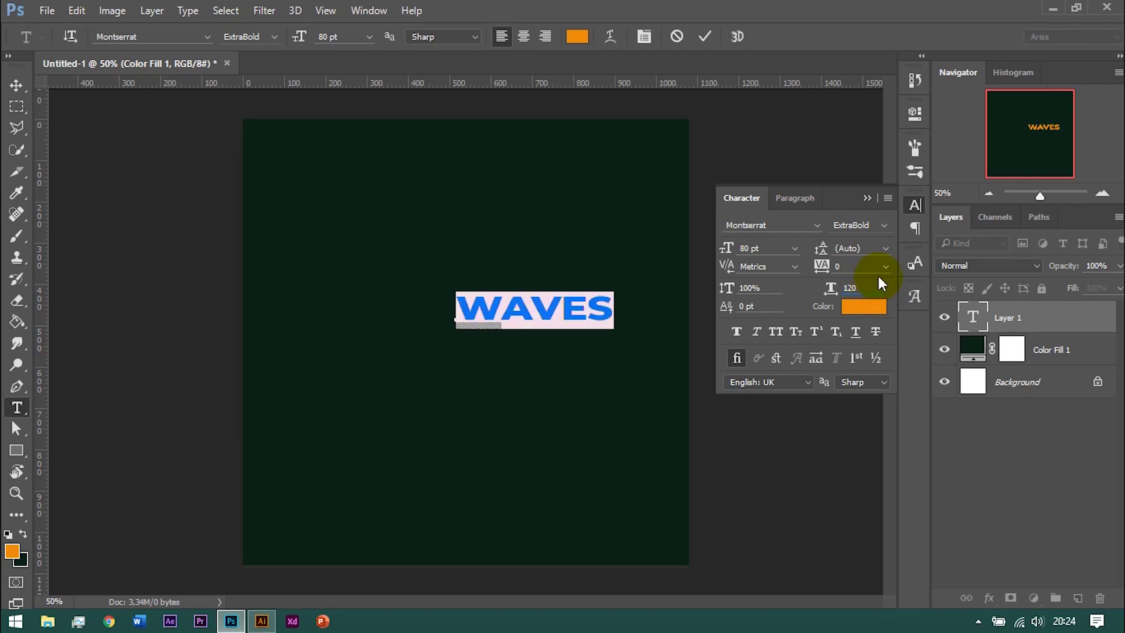
pyautogui.click(870, 201)
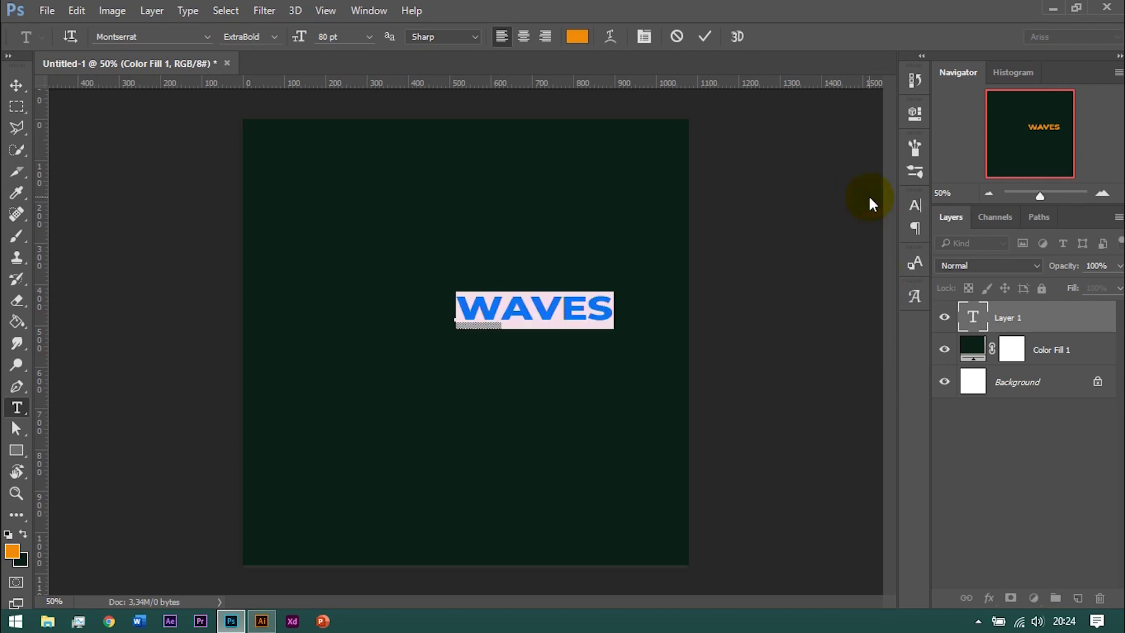
pyautogui.click(580, 317)
# Paste WAVES onto four more lines, then select all five lines
pyautogui.hotkey('ctrl', 'a')
pyautogui.hotkey('ctrl', 'c')
pyautogui.press('Right')
pyautogui.hotkey('ctrl', 'v')
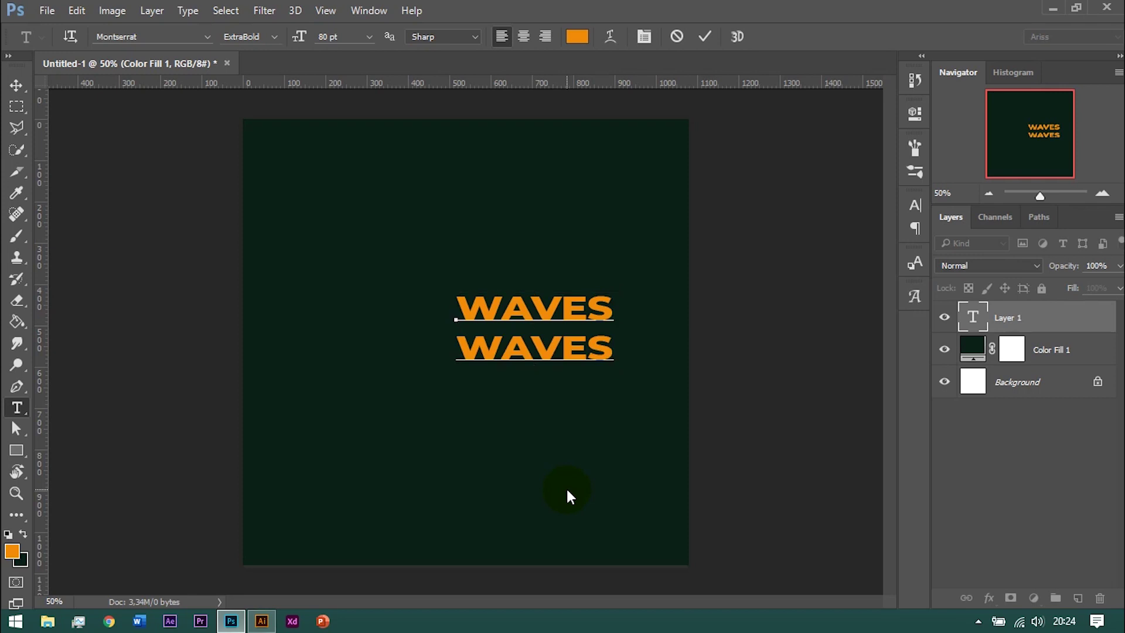
pyautogui.hotkey('ctrl', 'v')
pyautogui.press('Return')
pyautogui.hotkey('ctrl', 'v')
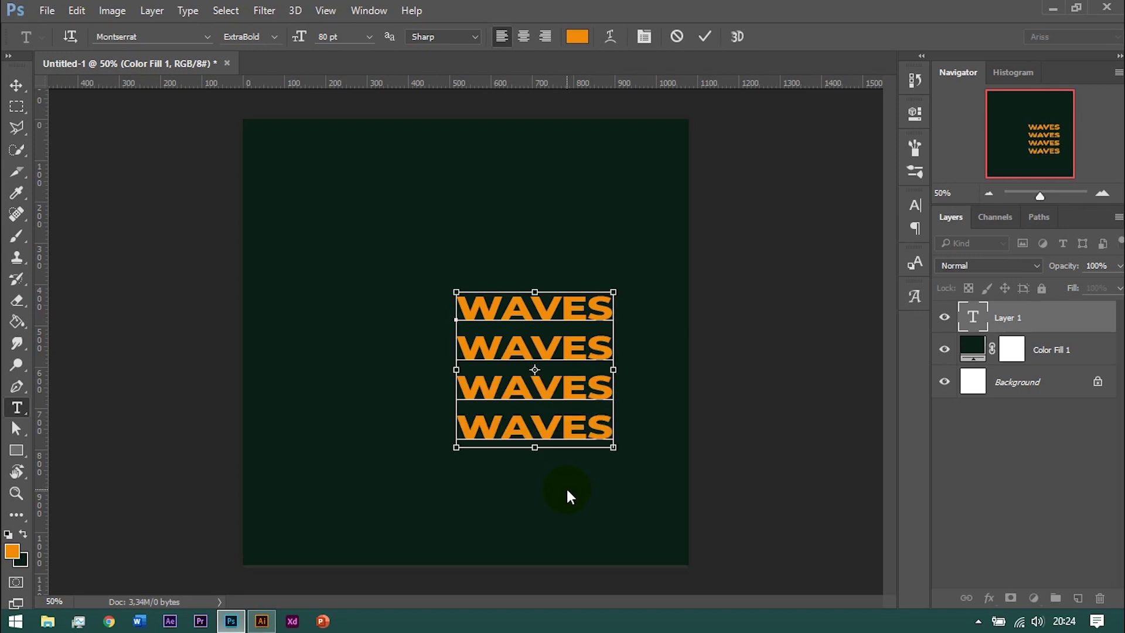
pyautogui.press('Return')
pyautogui.hotkey('ctrl', 'v')
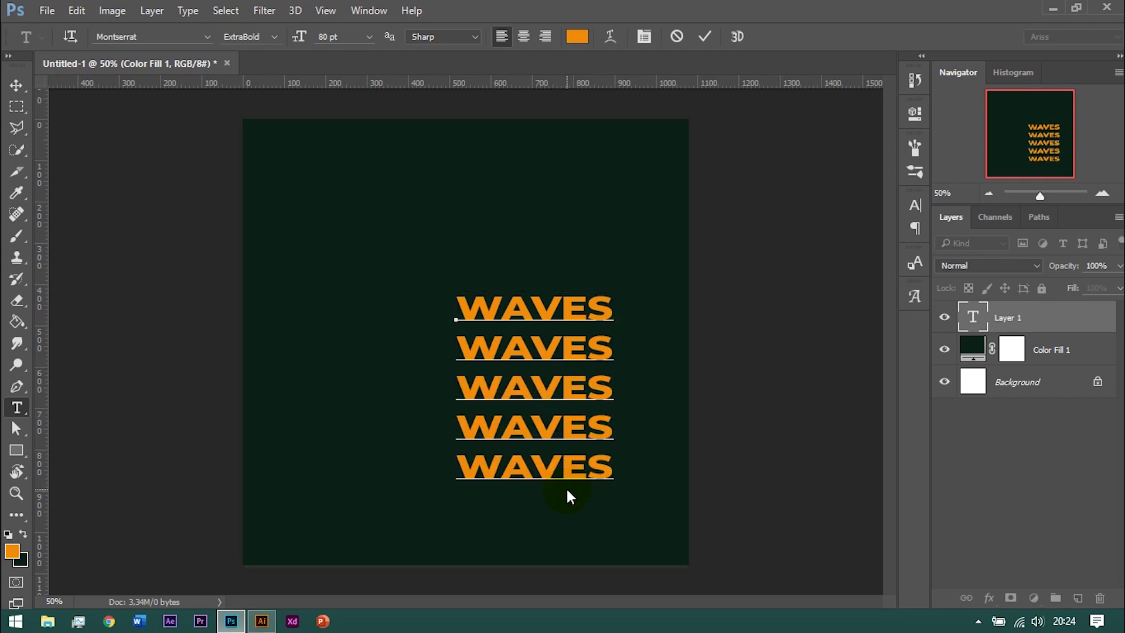
pyautogui.press('ctrl')
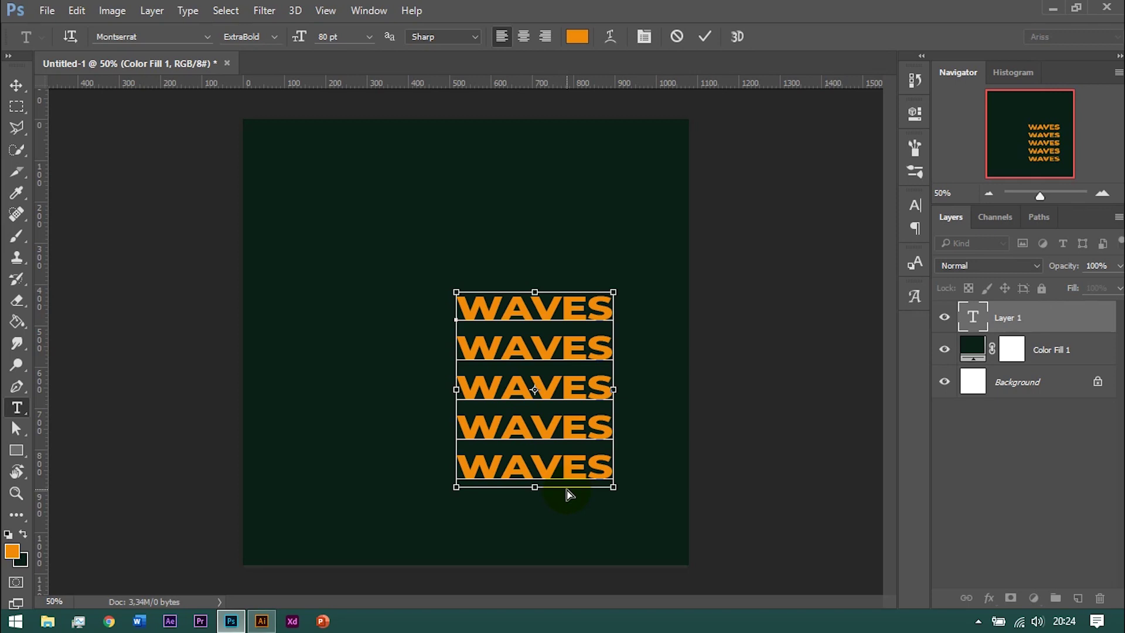
pyautogui.hotkey('ctrl', 'a')
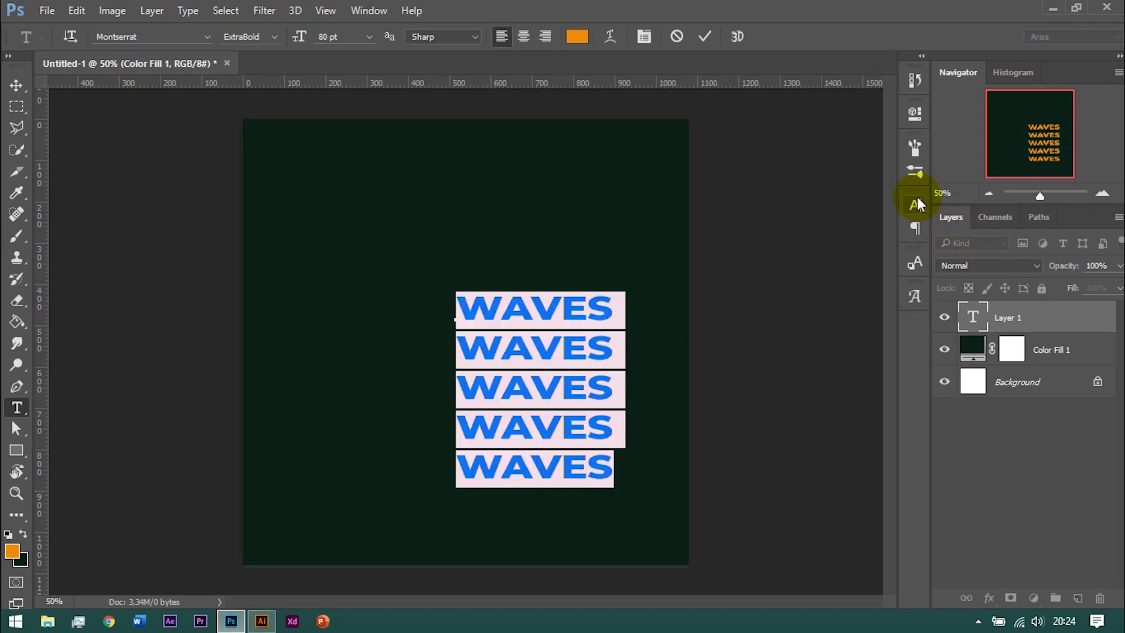
# Change the five WAVES lines' leading from Auto to 70 pt in the Character panel
pyautogui.click(915, 204)
pyautogui.click(873, 248)
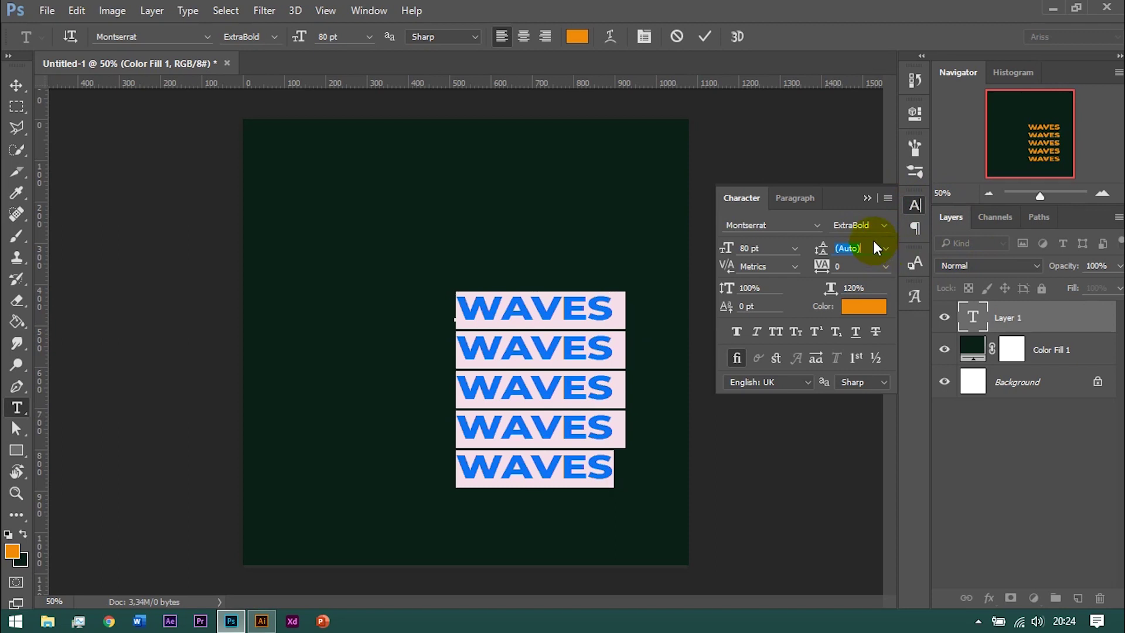
pyautogui.write('70')
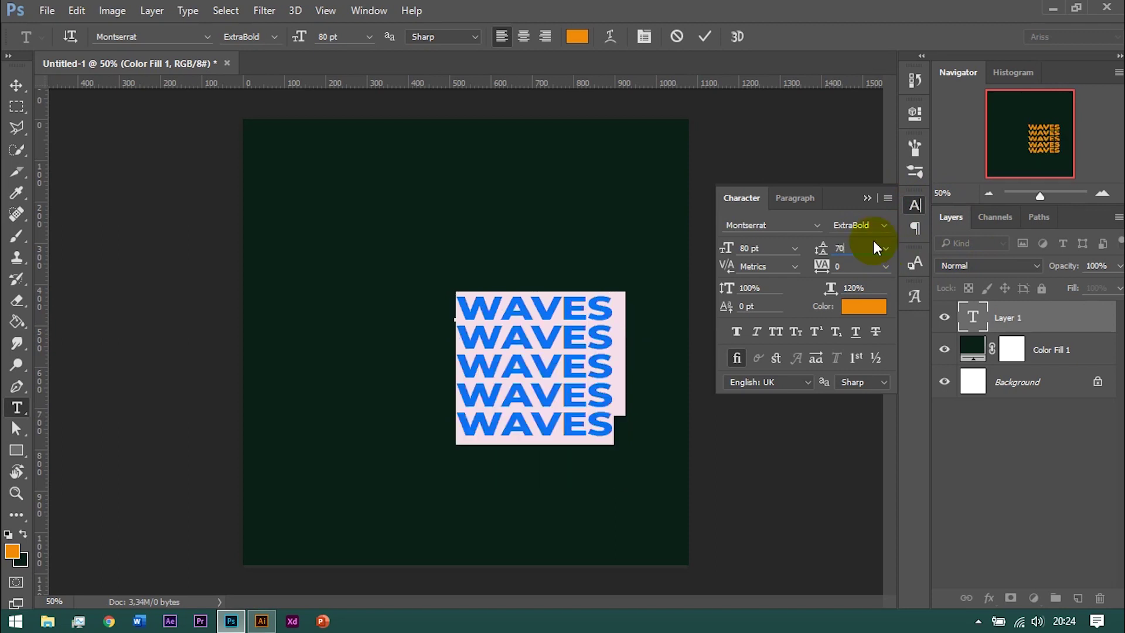
pyautogui.click(867, 199)
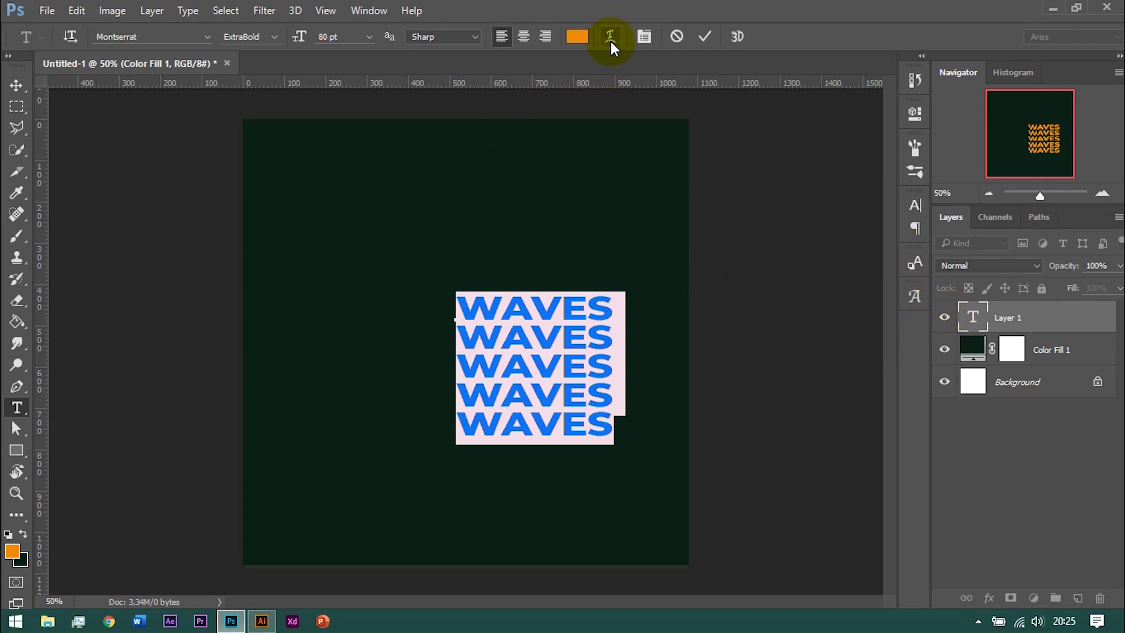
# Warp the five WAVES lines with a horizontal Wave style at +50 bend and commit
pyautogui.click(610, 38)
pyautogui.click(821, 214)
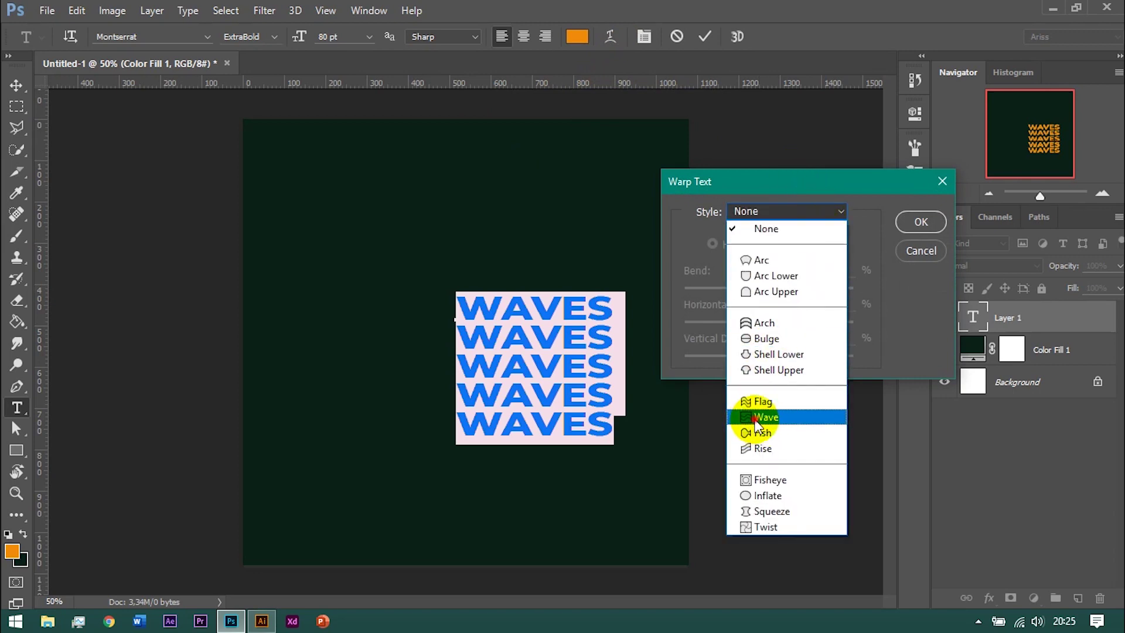
pyautogui.click(758, 418)
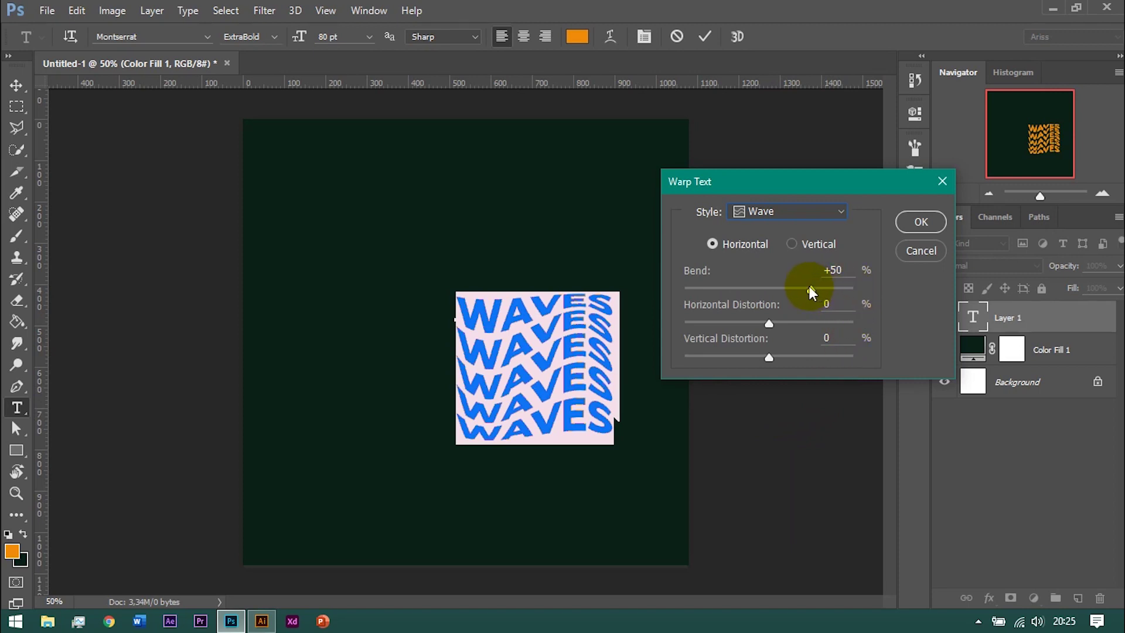
pyautogui.click(920, 221)
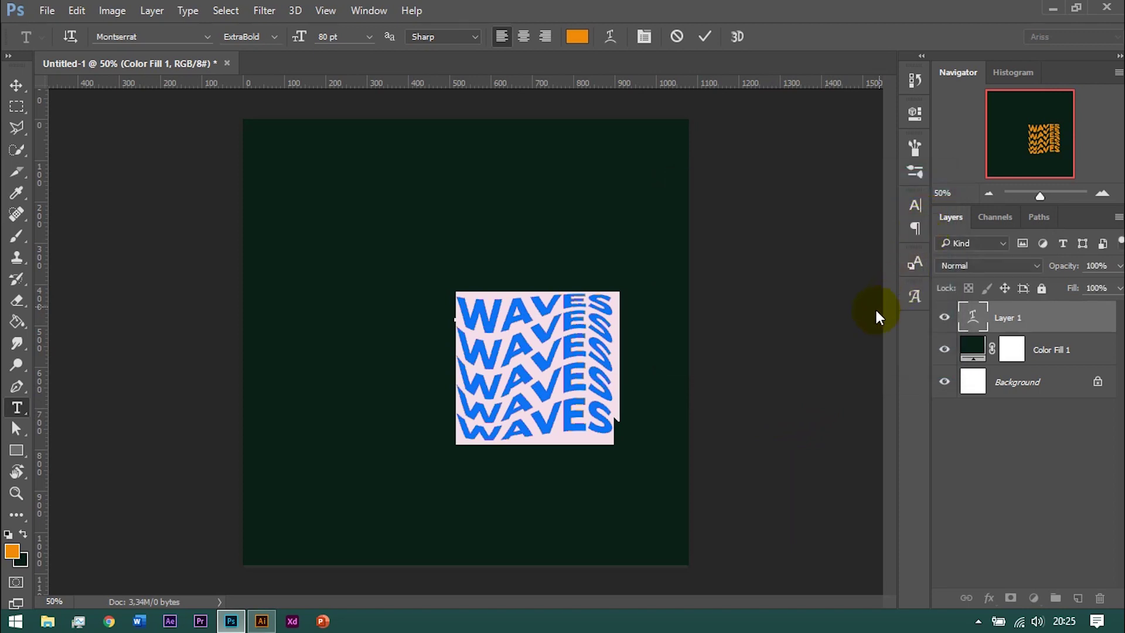
pyautogui.click(818, 364)
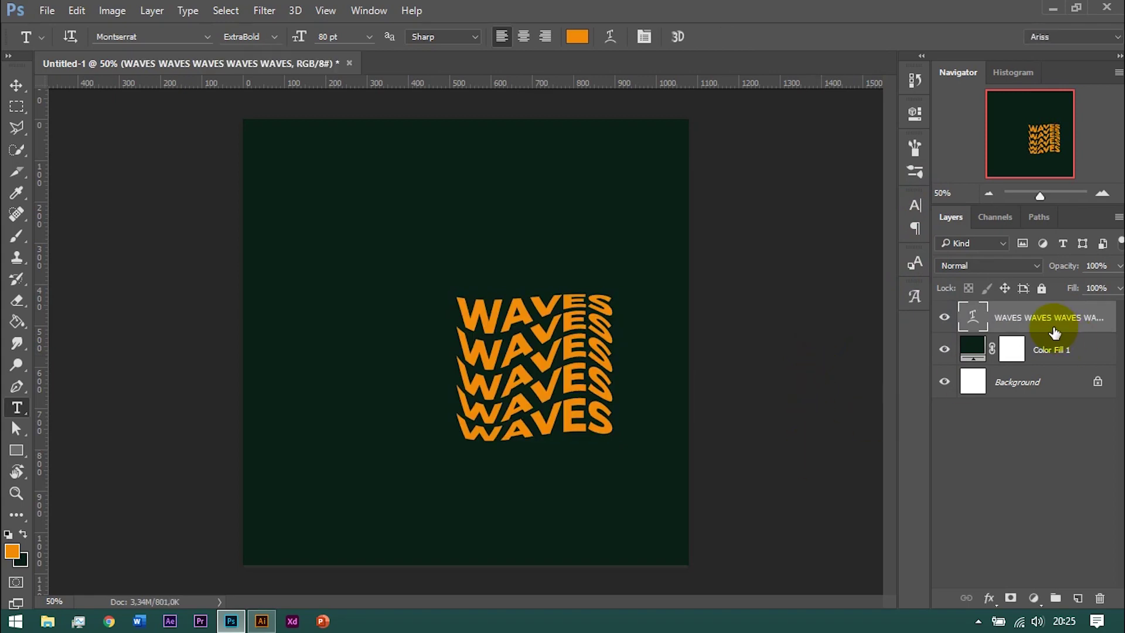
# Convert the wave-warped WAVES text layer into a vector shape with editable fill and stroke
pyautogui.rightClick(1052, 329)
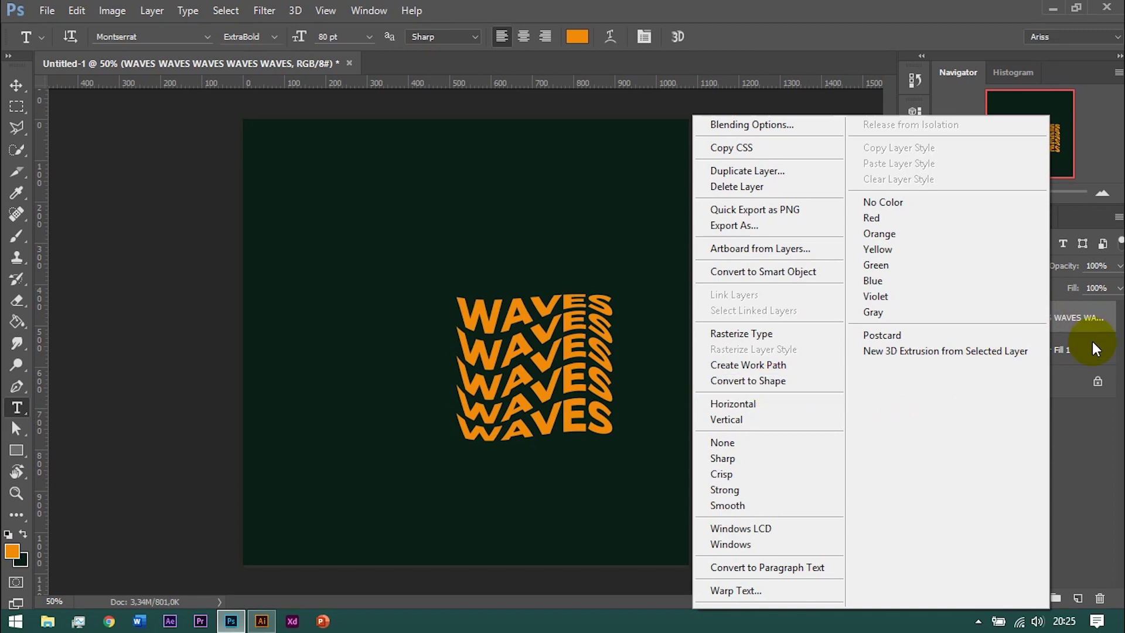
pyautogui.click(781, 387)
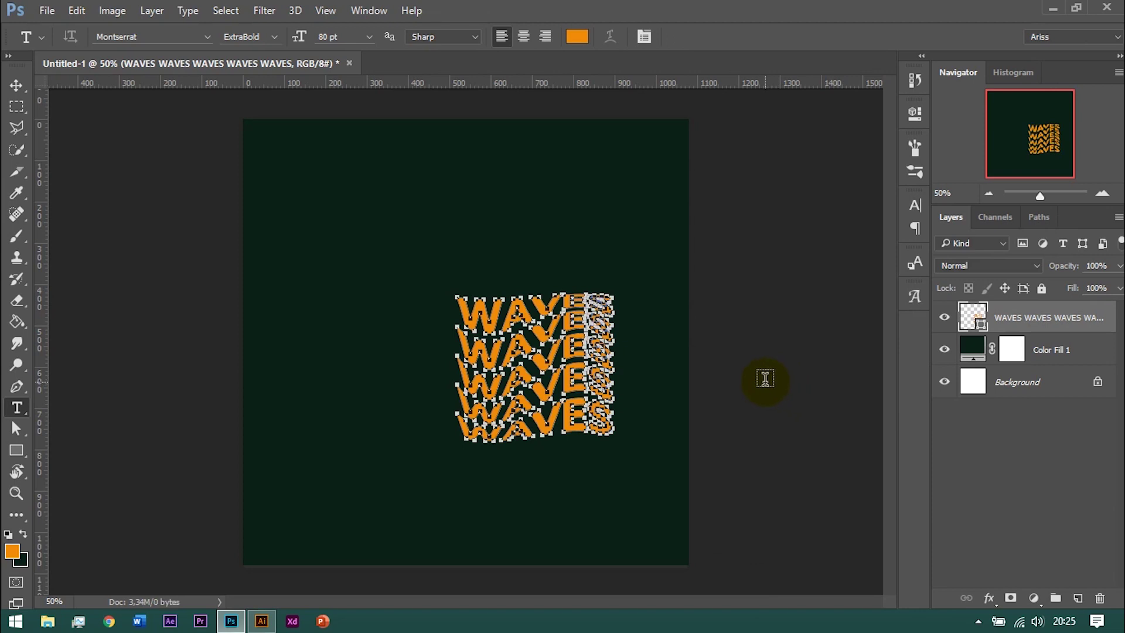
pyautogui.click(10, 452)
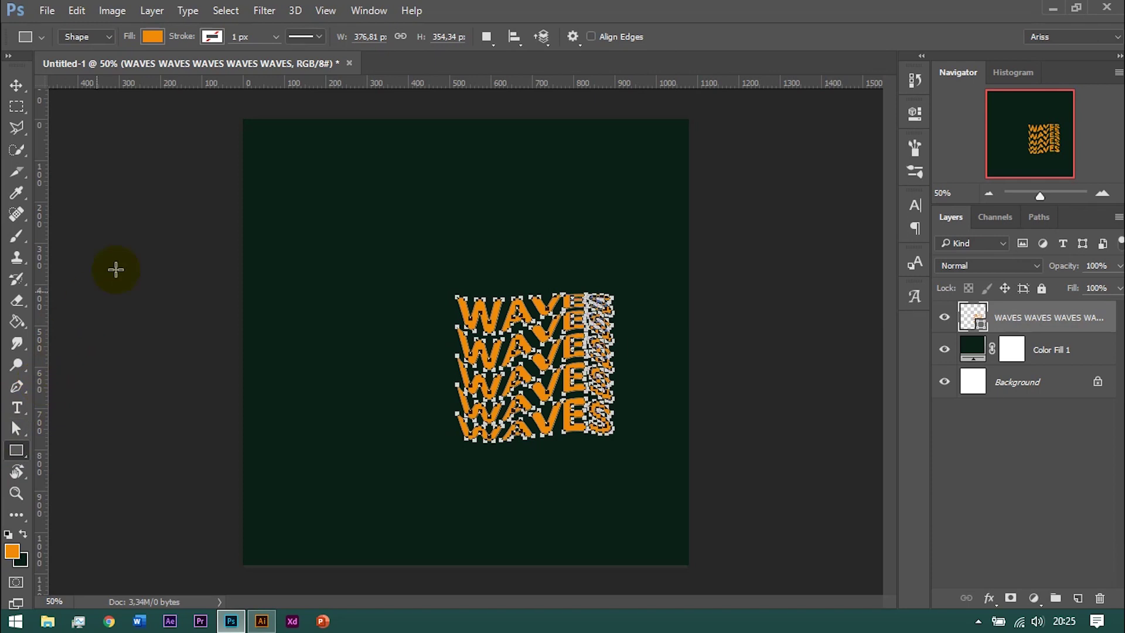
# Set the WAVES shape to no fill with a 2 px orange stroke
pyautogui.click(154, 39)
pyautogui.click(86, 74)
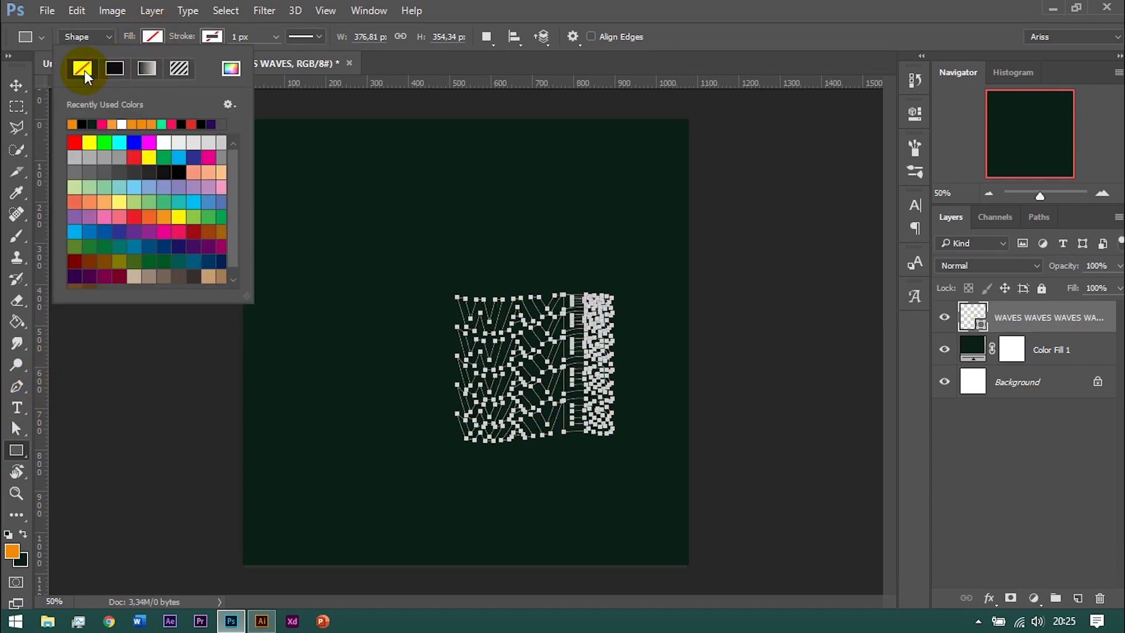
pyautogui.click(216, 41)
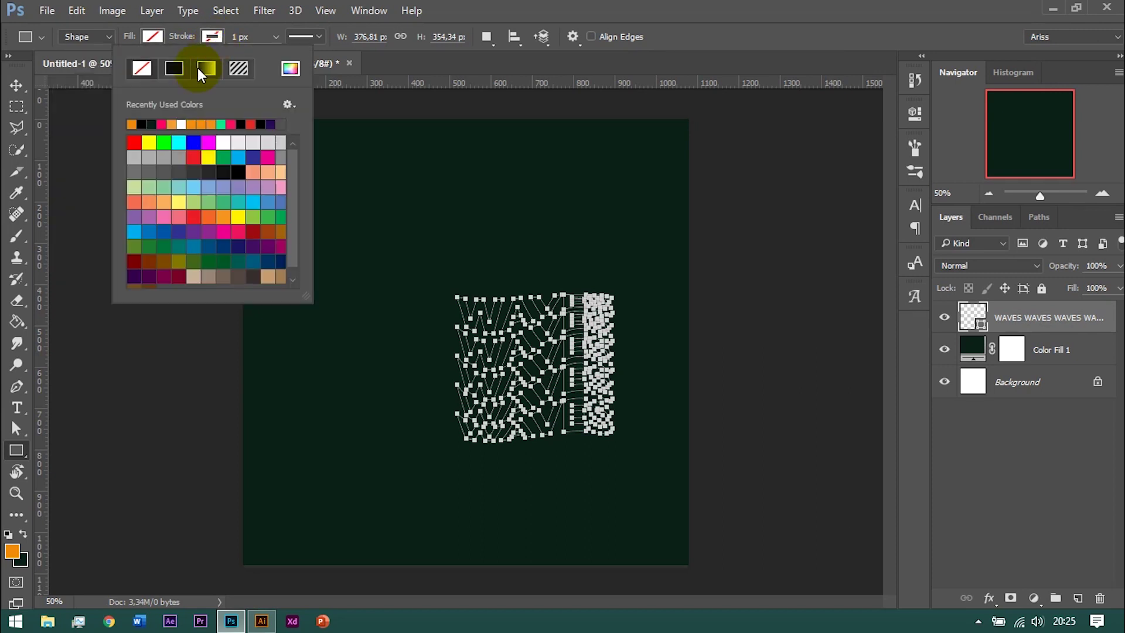
pyautogui.click(134, 123)
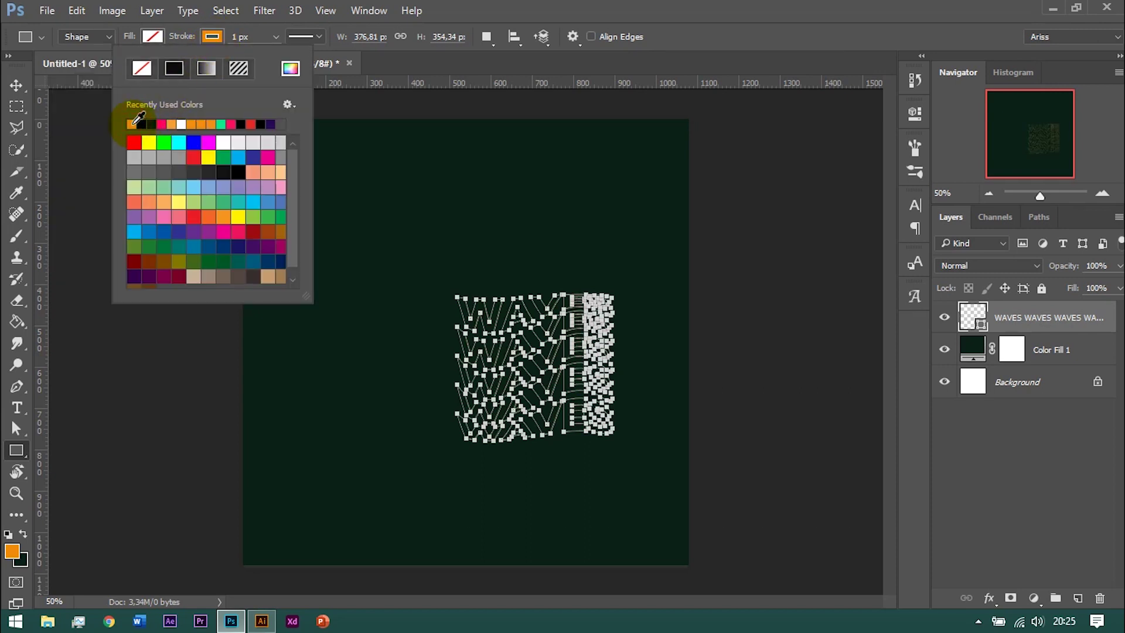
pyautogui.click(217, 38)
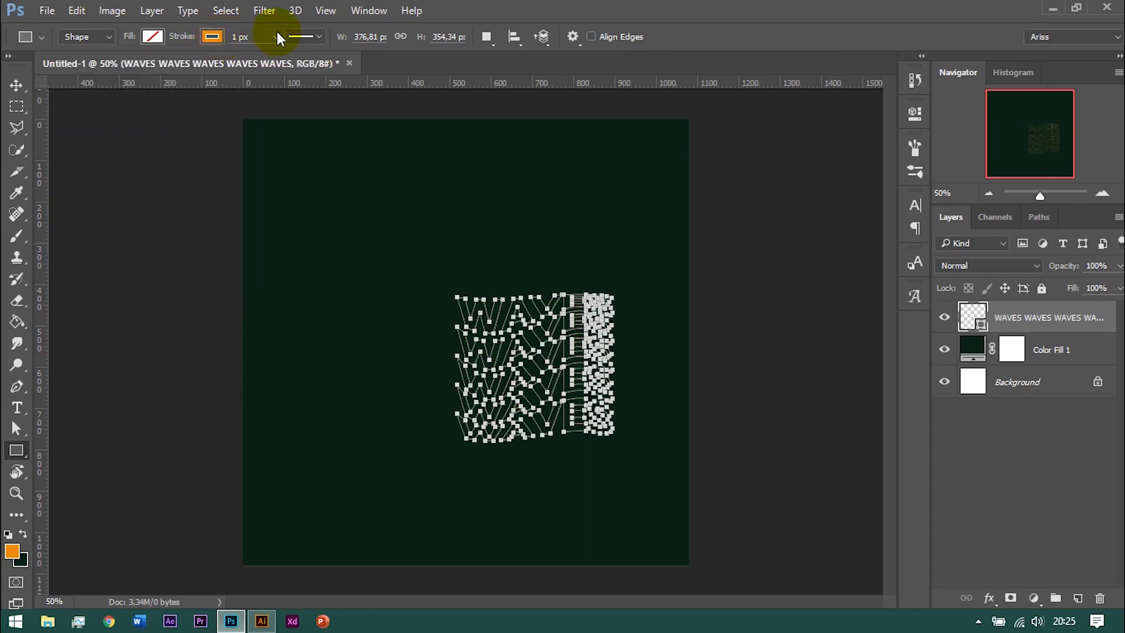
pyautogui.click(252, 40)
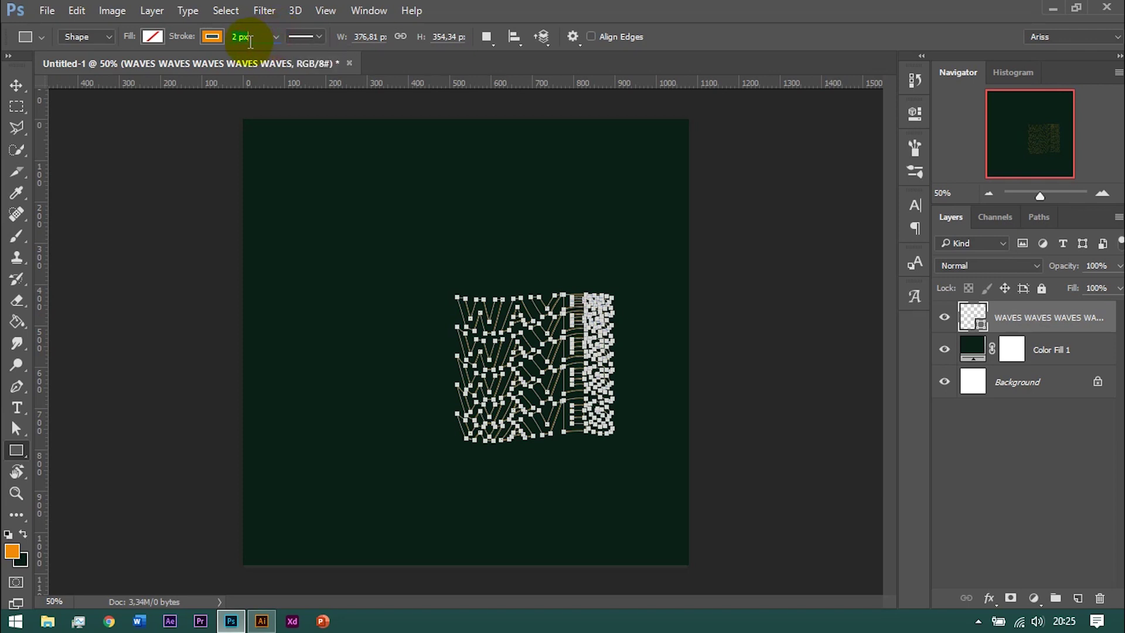
pyautogui.press('Return')
# Choose the stroke's alignment, end cap and corner styles in Stroke Options
pyautogui.click(302, 36)
pyautogui.click(249, 214)
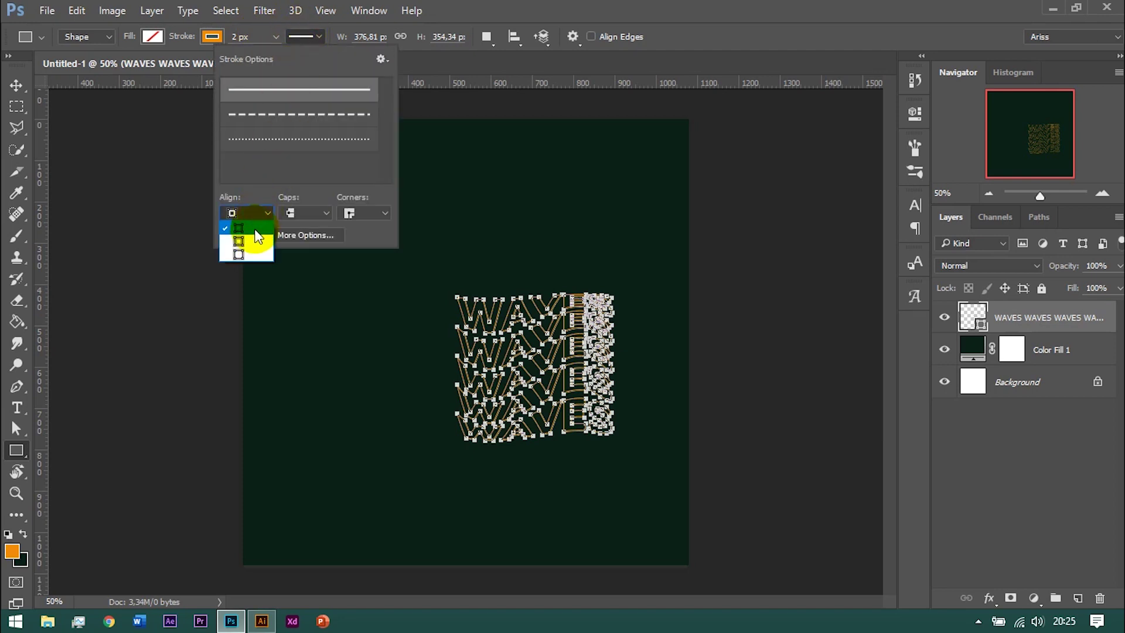
pyautogui.click(256, 237)
pyautogui.click(318, 211)
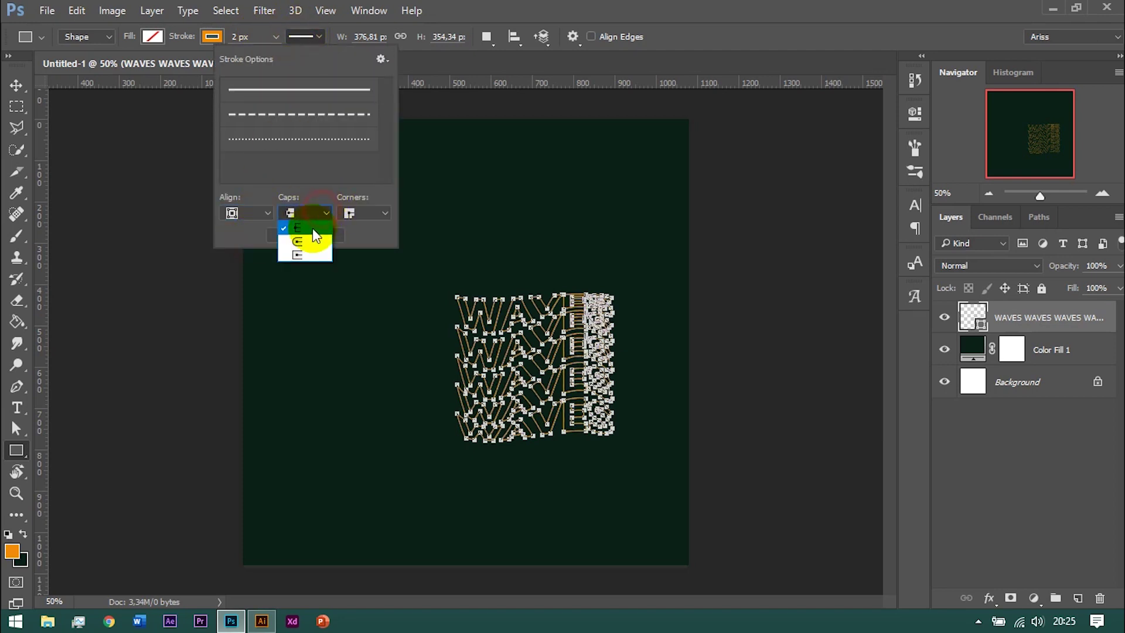
pyautogui.click(314, 241)
pyautogui.click(364, 213)
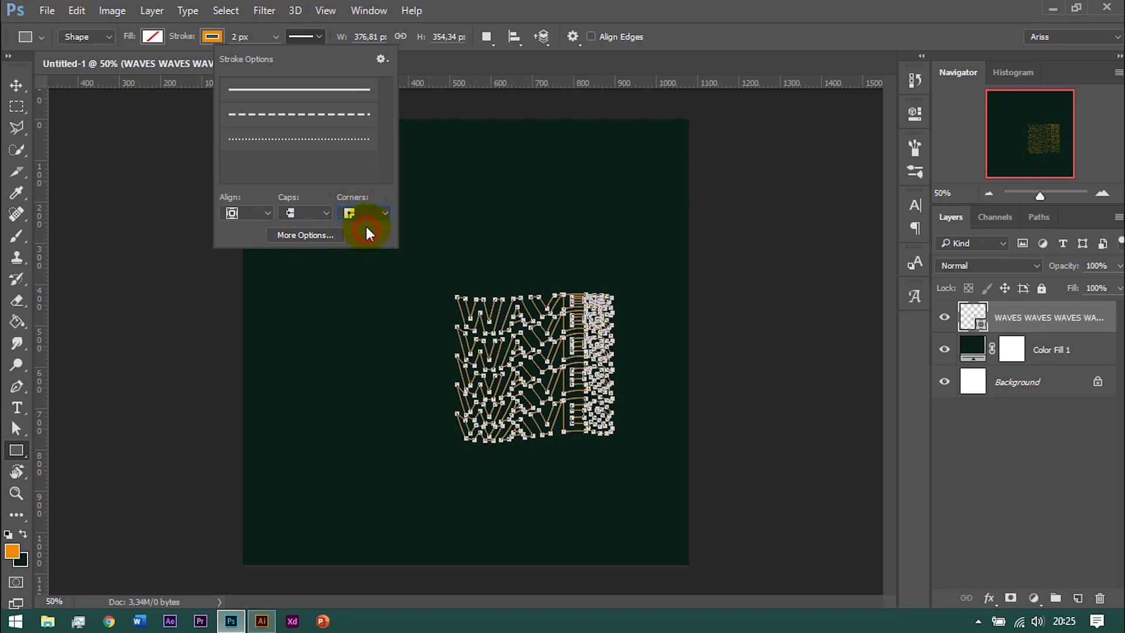
pyautogui.click(318, 36)
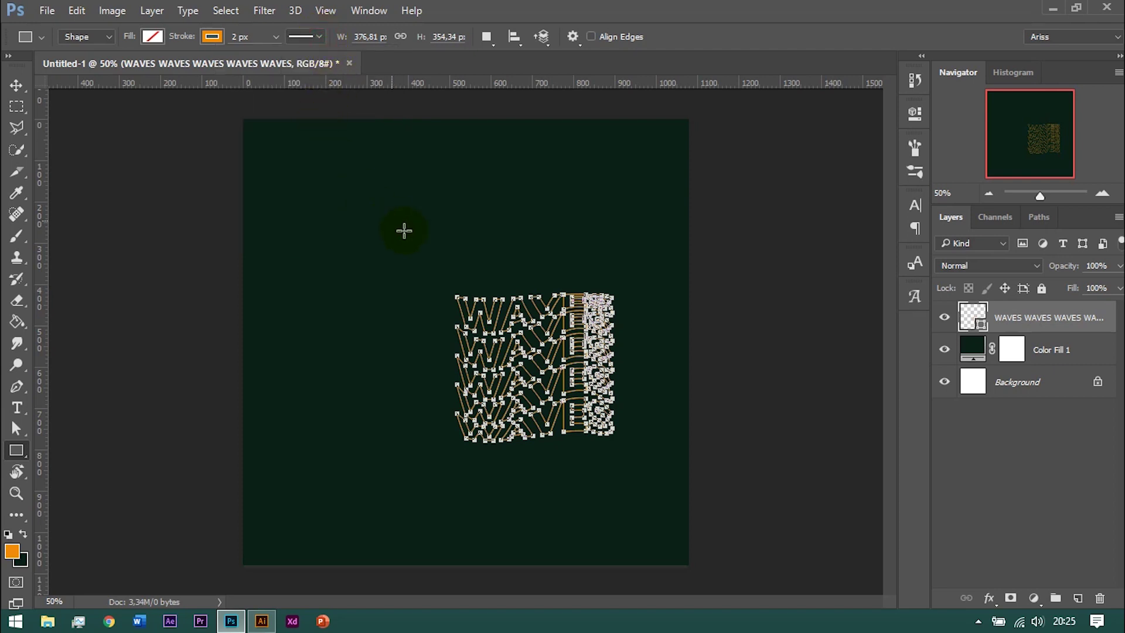
pyautogui.click(17, 85)
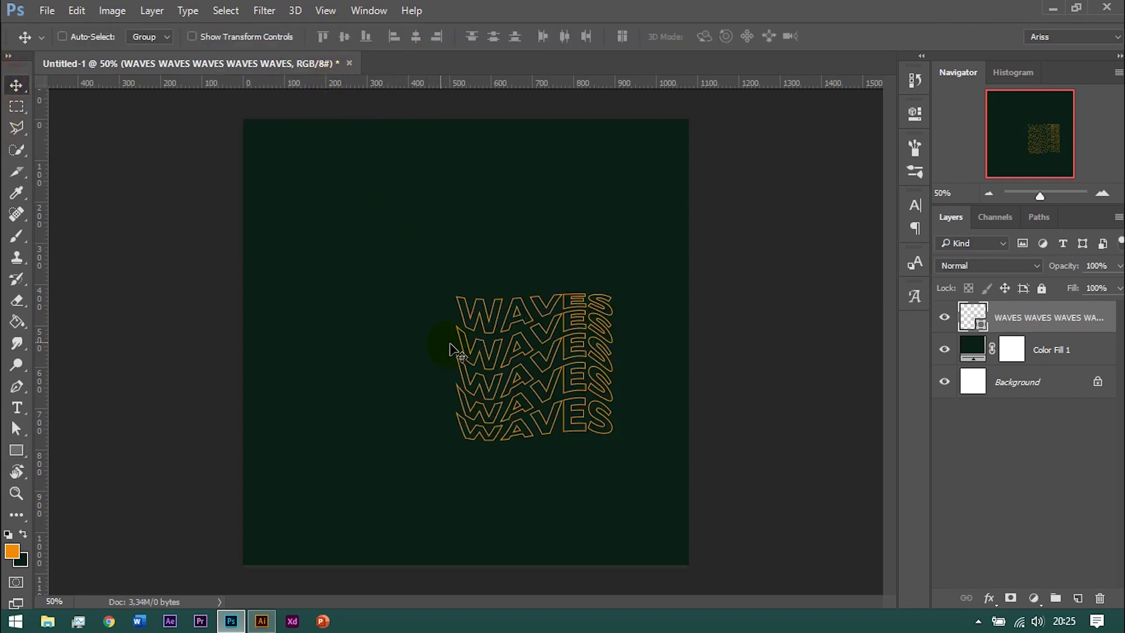
# Align the outlined WAVES shape to the canvas's horizontal and vertical centres, then zoom in
pyautogui.hotkey('ctrl', 'a')
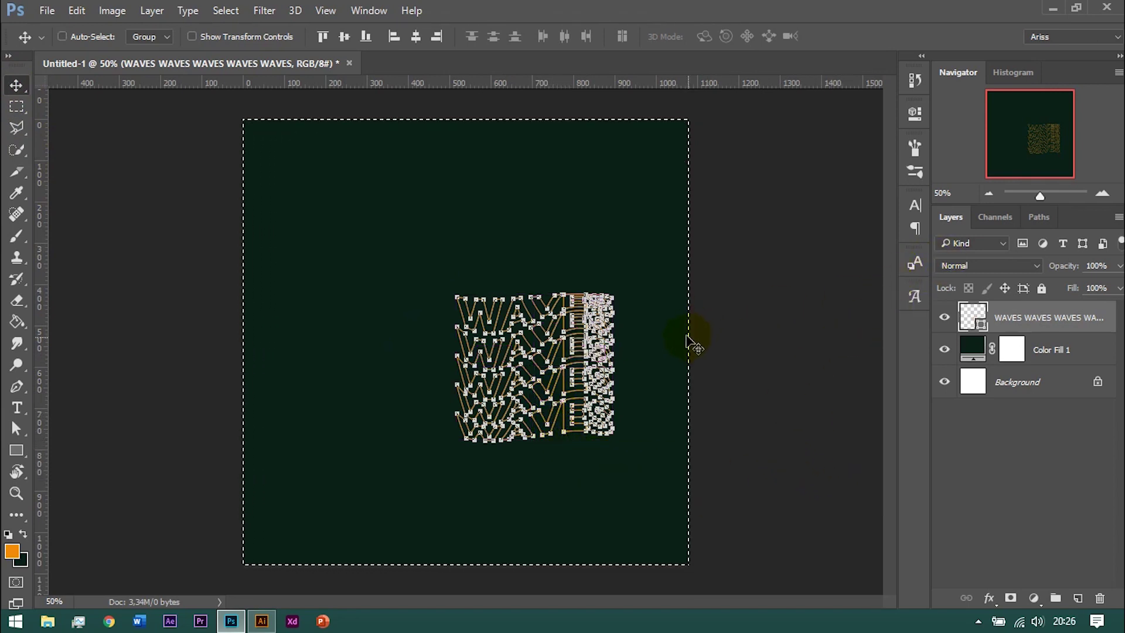
pyautogui.click(425, 38)
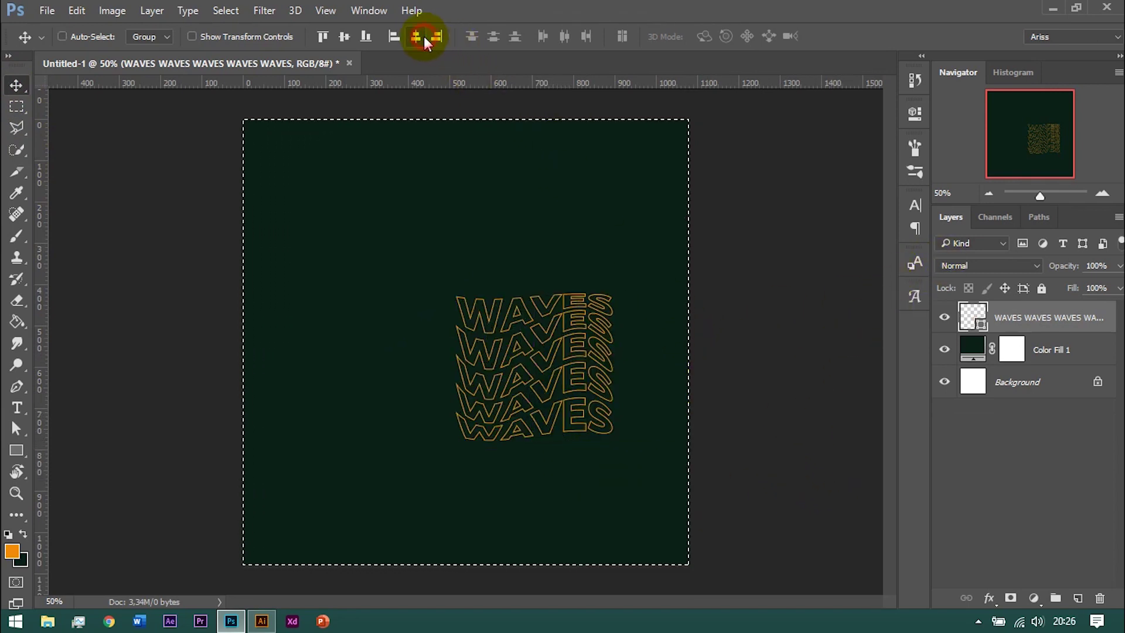
pyautogui.click(345, 37)
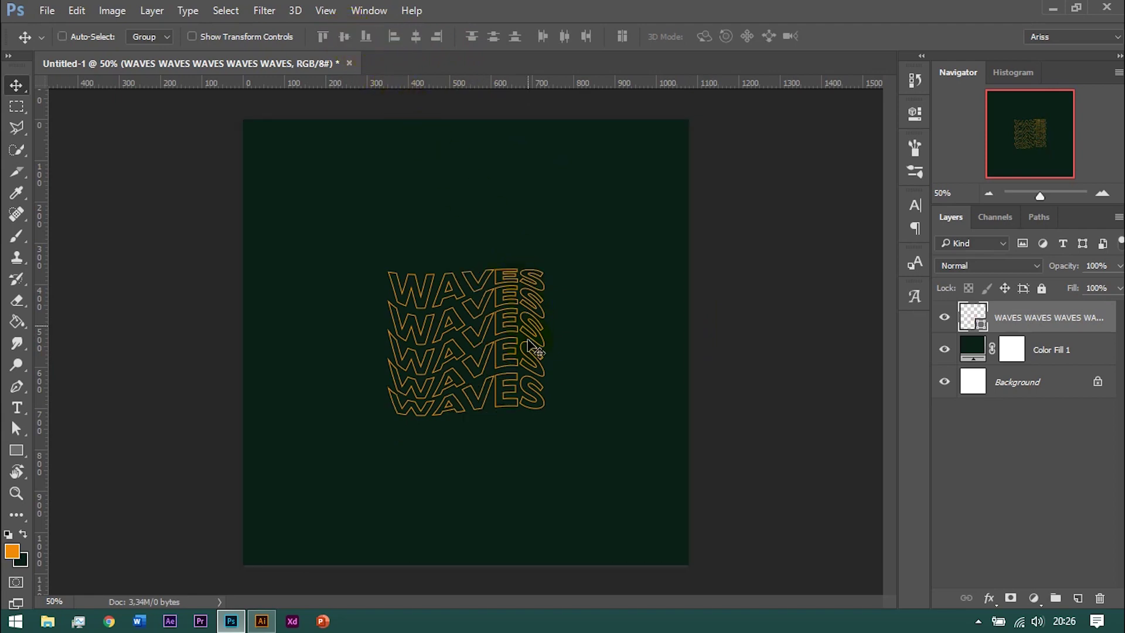
pyautogui.hotkey('ctrl', 'd')
pyautogui.scroll(2, 489, 348)
pyautogui.scroll(1, 504, 348)
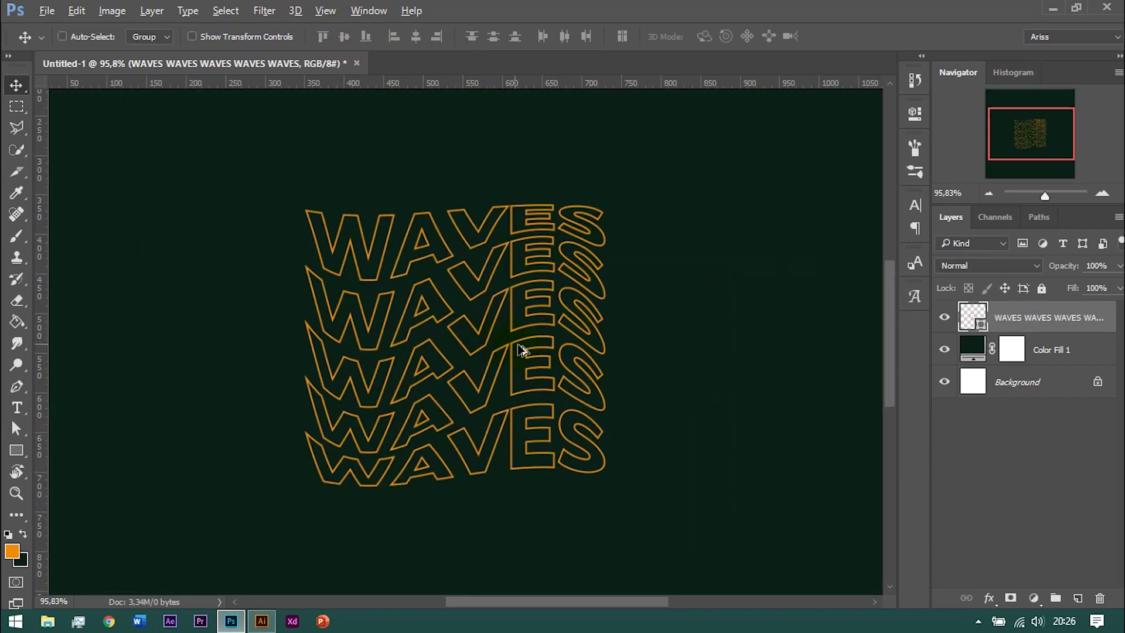
pyautogui.scroll(2, 528, 351)
pyautogui.scroll(-1, 530, 352)
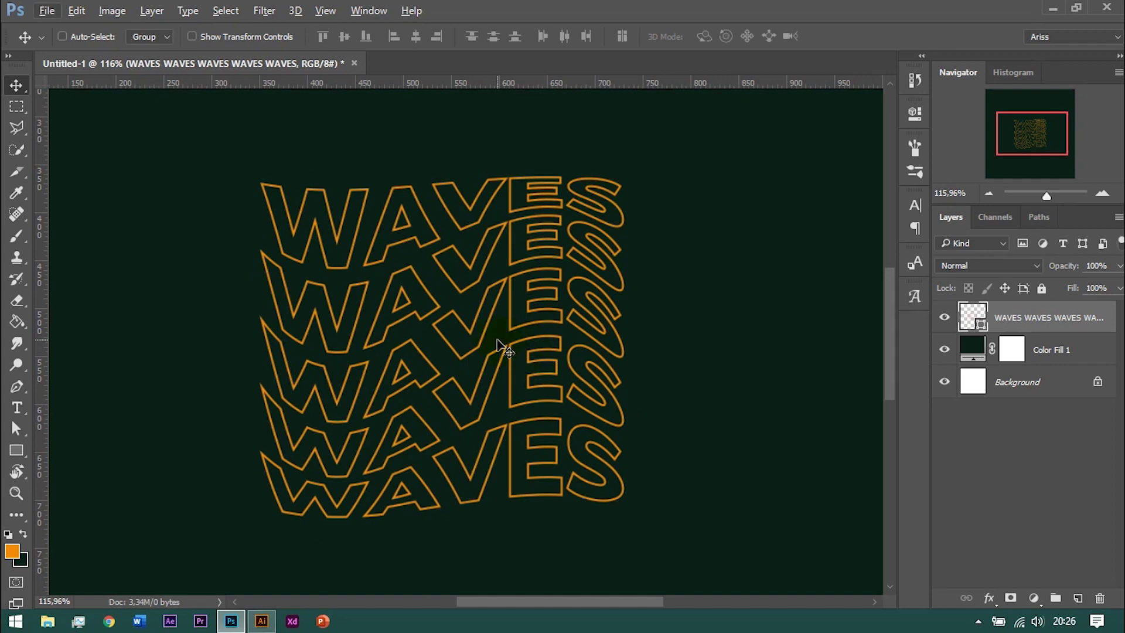
pyautogui.press('t')
pyautogui.hotkey('alt', 't')
# Type a solid orange 'WAVES' line and position it directly above the outlined stack
pyautogui.click(536, 172)
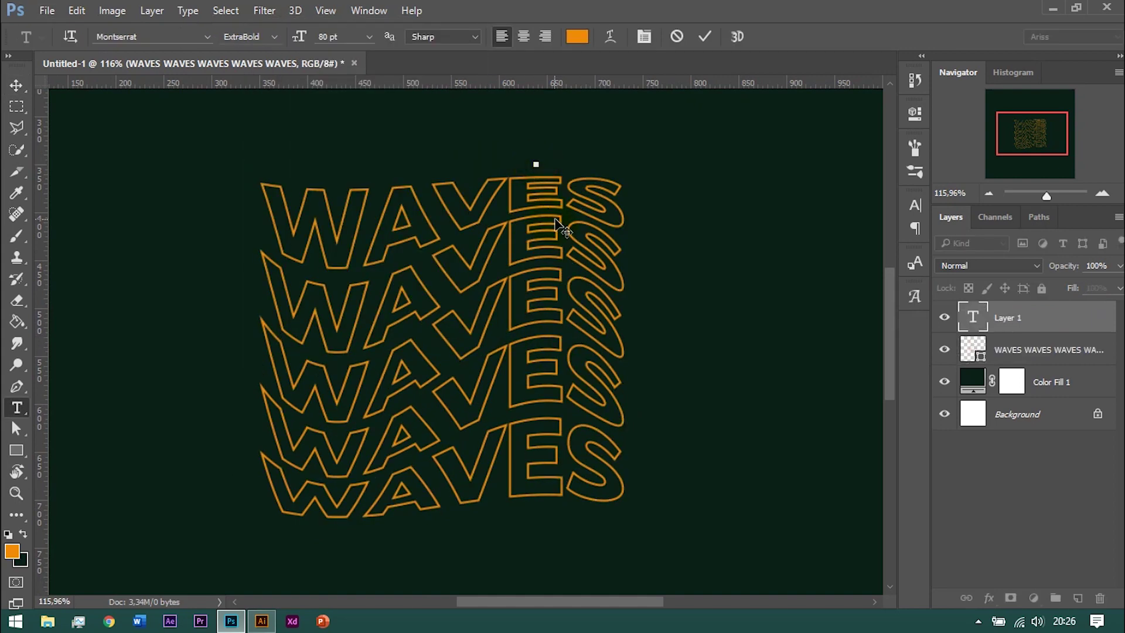
pyautogui.write('WA ')
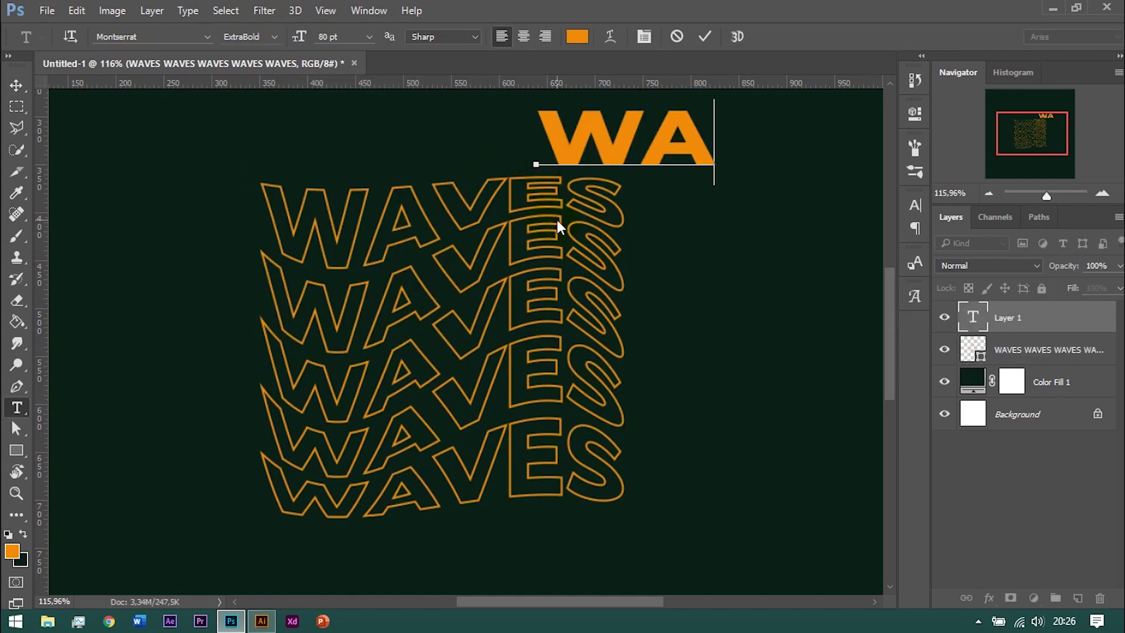
pyautogui.write('VES')
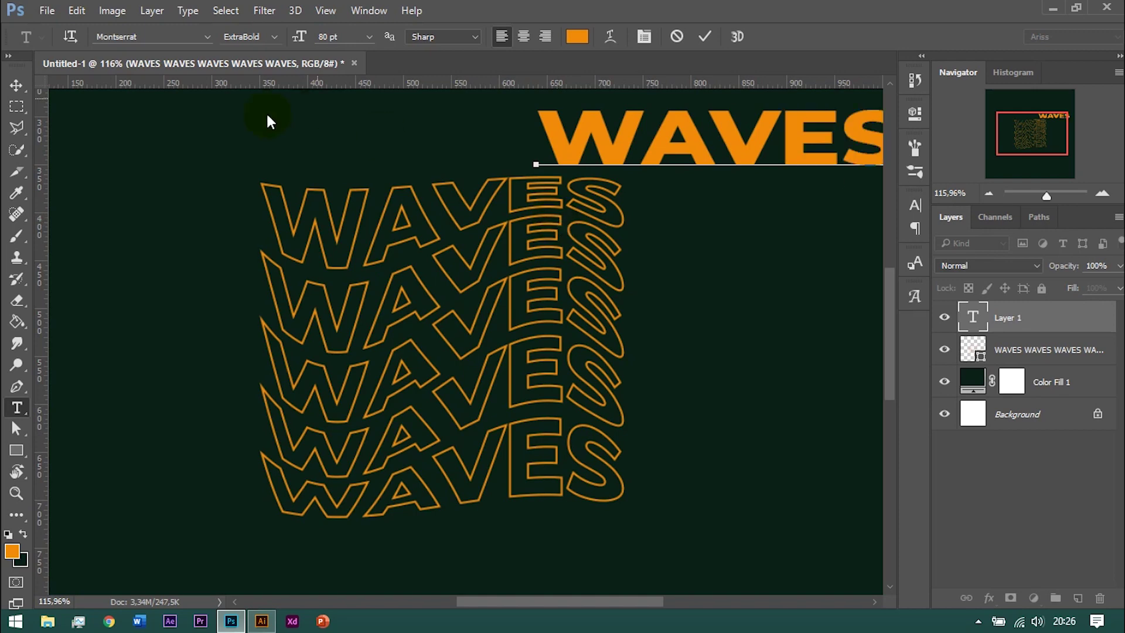
pyautogui.click(16, 86)
pyautogui.moveTo(722, 153); pyautogui.dragTo(441, 163)
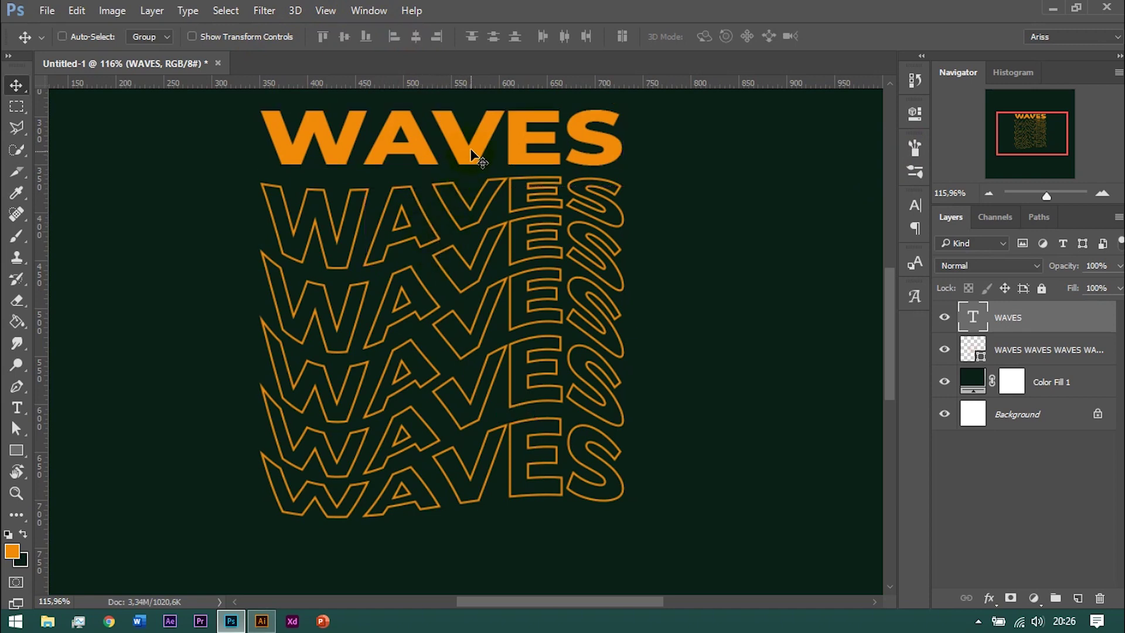
pyautogui.moveTo(471, 145); pyautogui.dragTo(470, 155)
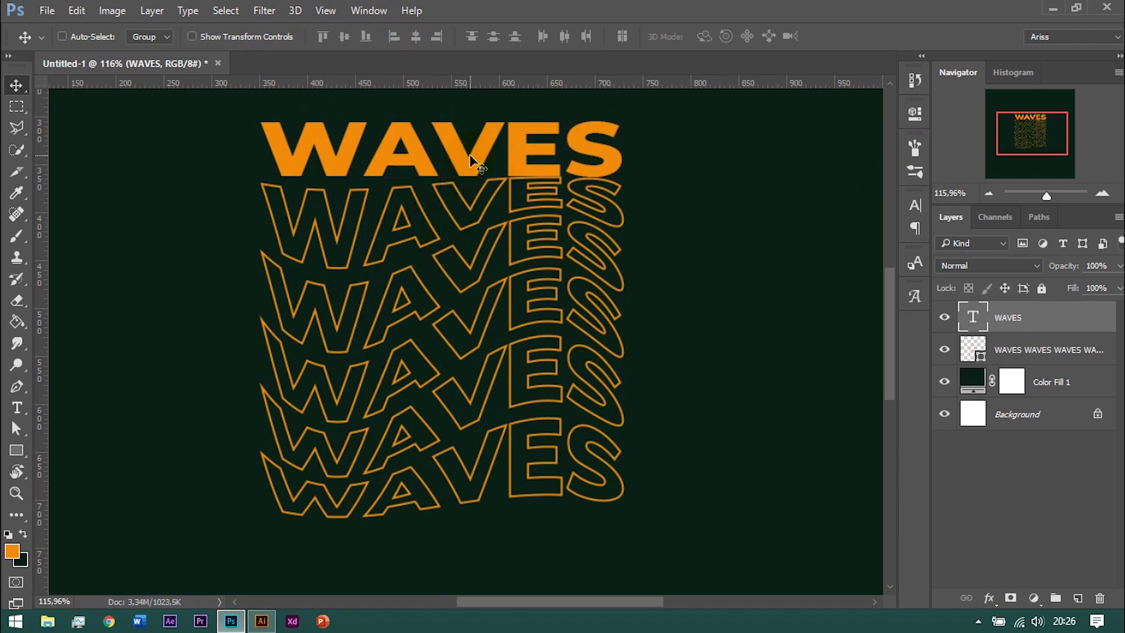
pyautogui.hotkey('ctrl', 'z')
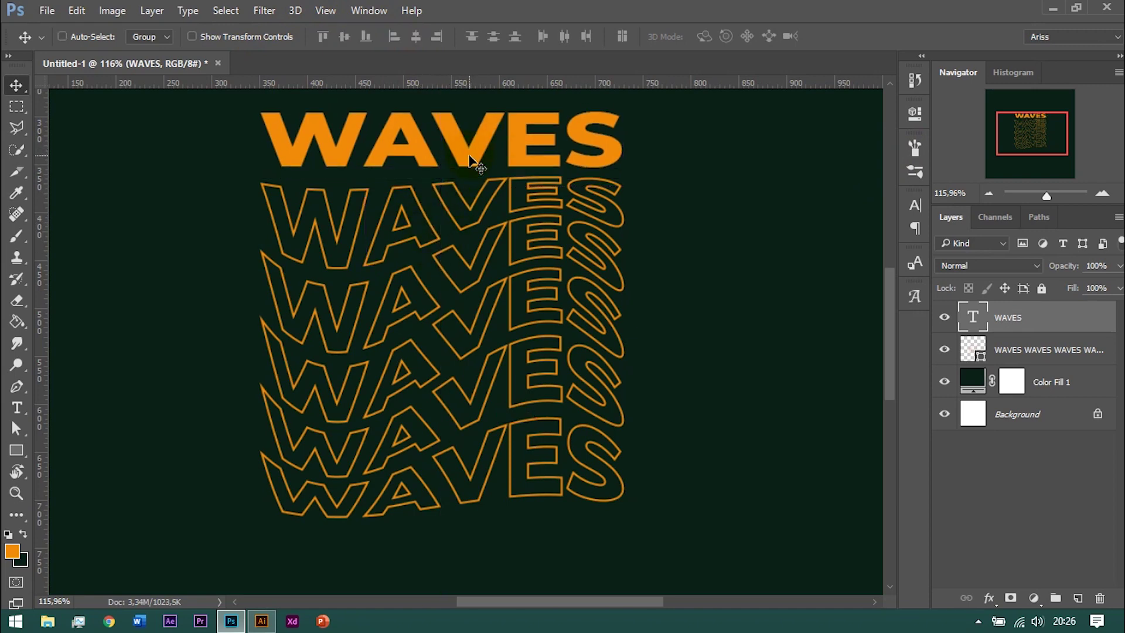